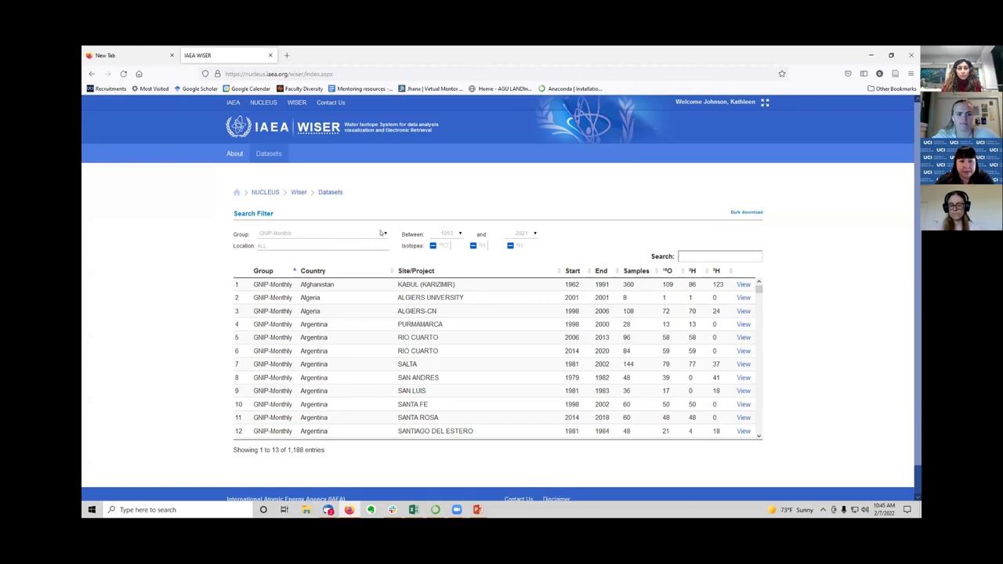
{"action": "left_click", "coordinate": [383, 233]}
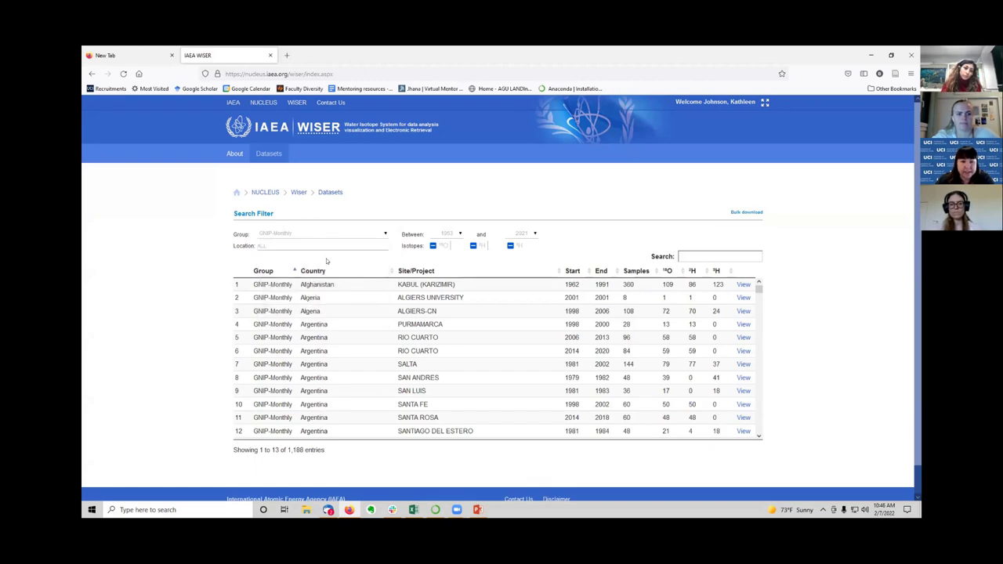
Step: Keep the GNIP-Monthly group selected and bring up the Select location map
{"action": "left_click", "coordinate": [287, 245]}
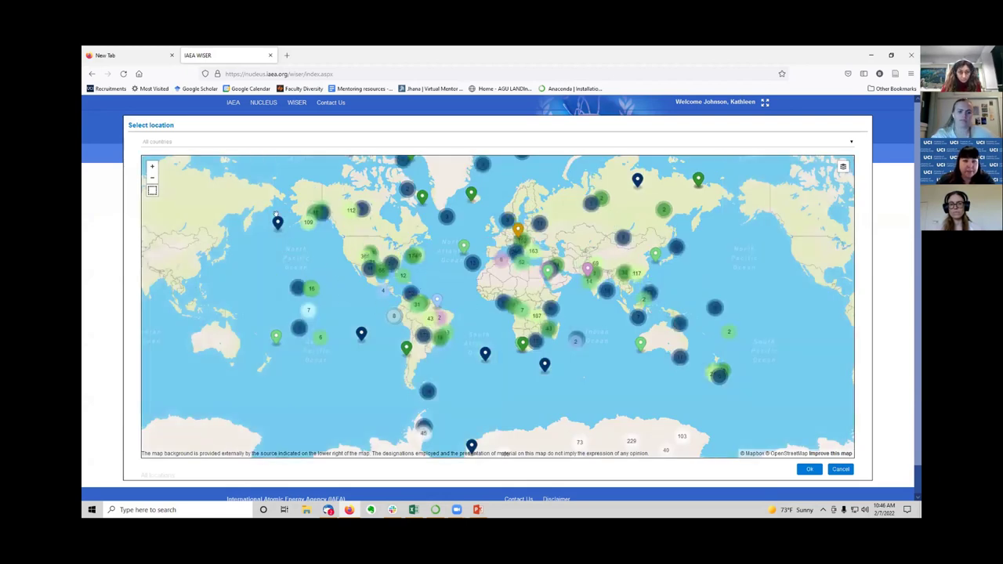
Step: Centre the map on Mexico and hide every station layer except GNIP-Monthly, including Daily, Monitoring and Cryo
{"action": "scroll", "coordinate": [354, 280], "scroll_direction": "up", "scroll_amount": 5}
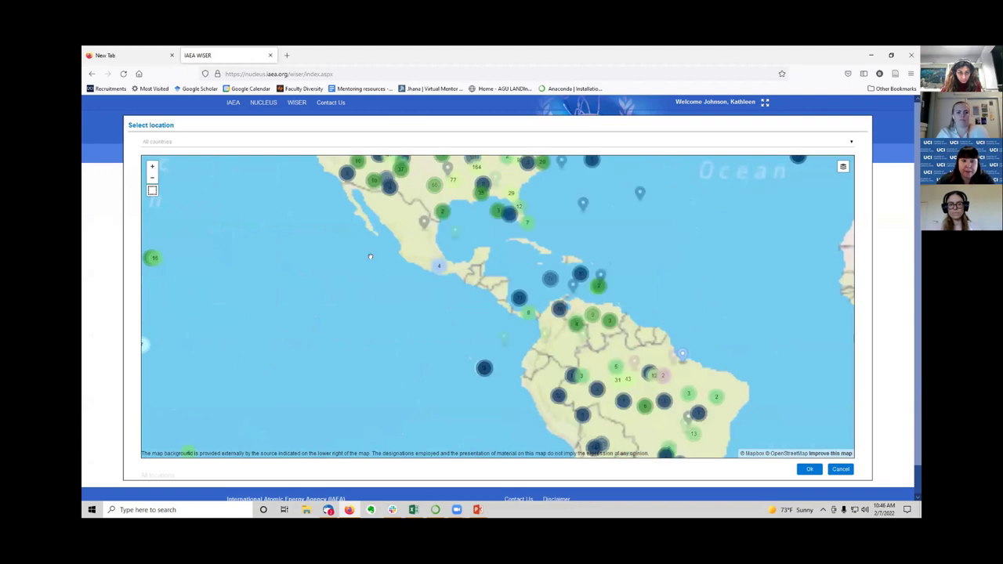
{"action": "left_click_drag", "start_coordinate": [362, 231], "coordinate": [388, 260]}
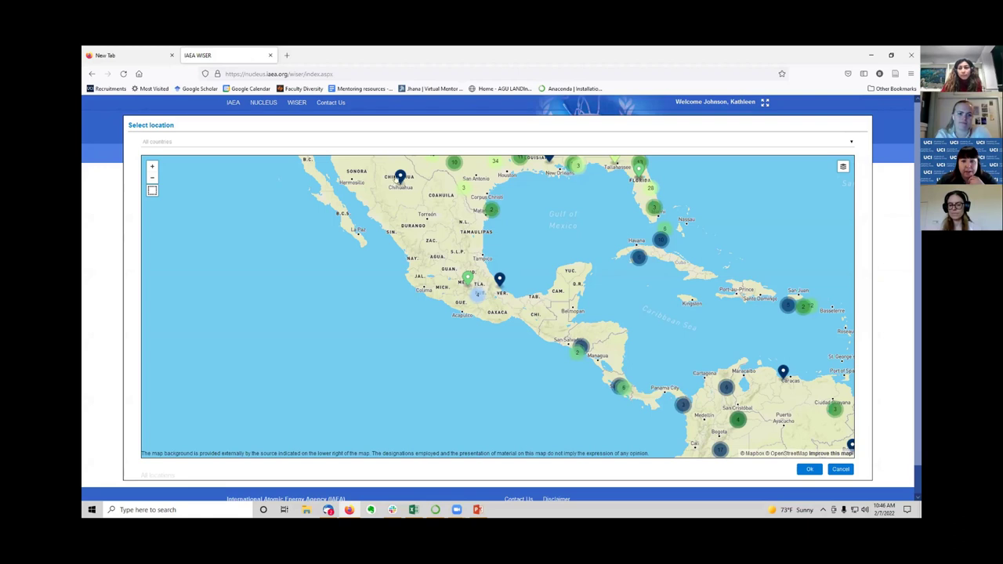
{"action": "scroll", "coordinate": [451, 241], "scroll_direction": "up", "scroll_amount": 3}
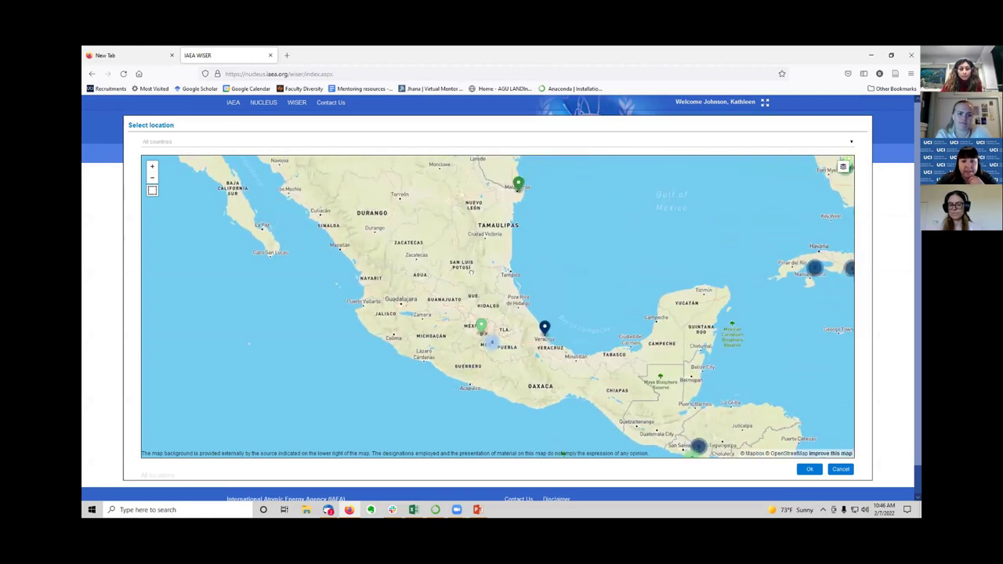
{"action": "scroll", "coordinate": [471, 272], "scroll_direction": "down", "scroll_amount": 3}
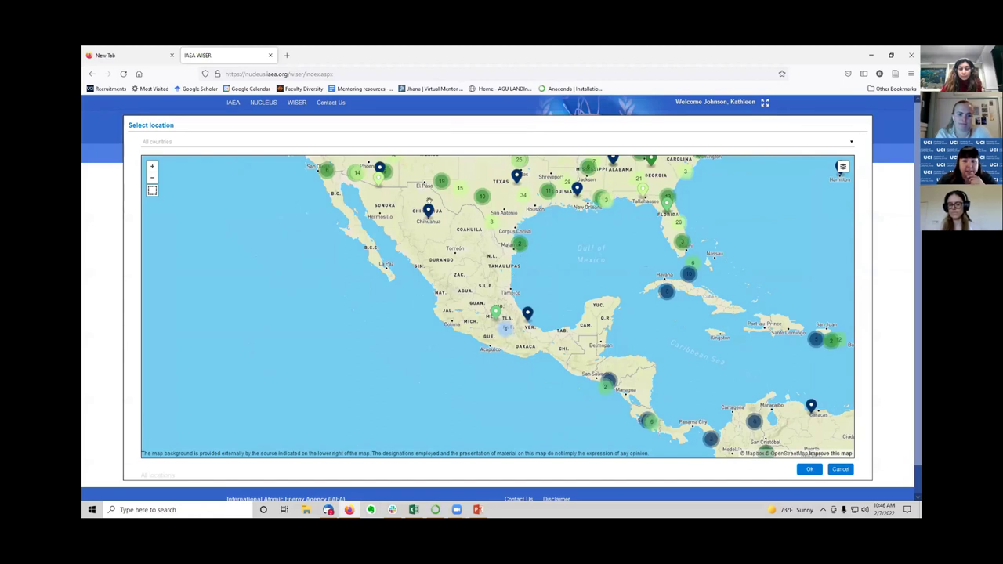
{"action": "mouse_move", "coordinate": [843, 165]}
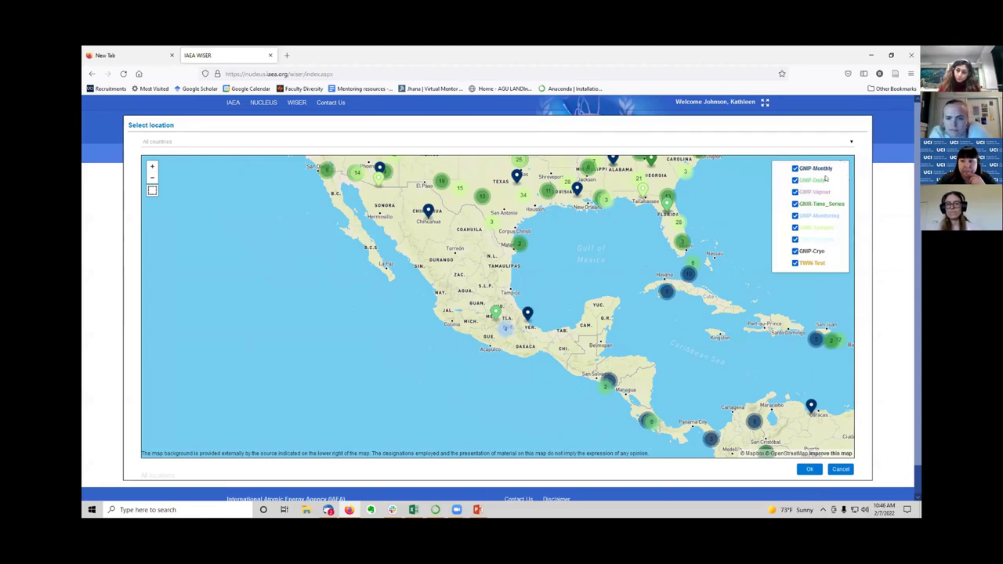
{"action": "left_click", "coordinate": [795, 204]}
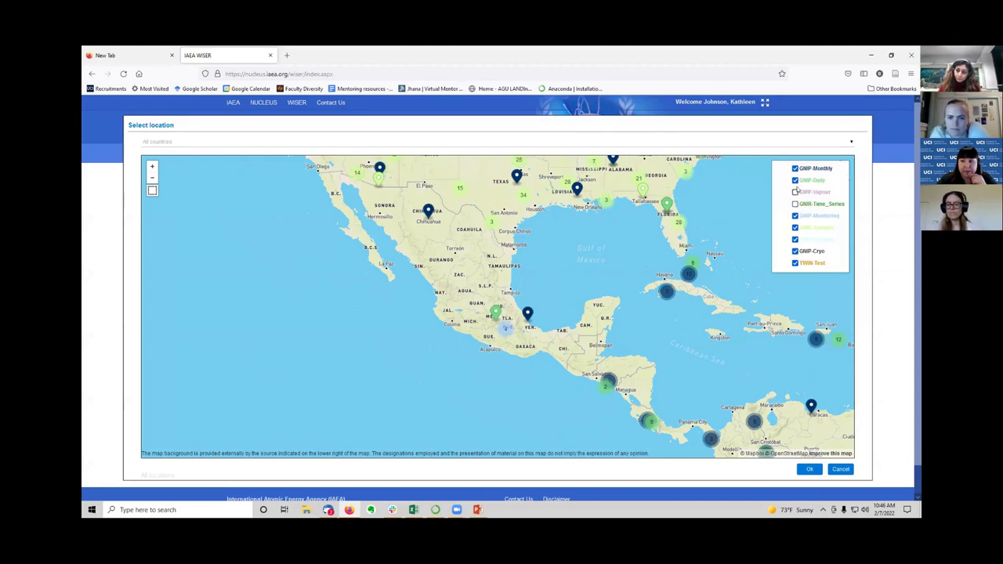
{"action": "left_click", "coordinate": [795, 181]}
{"action": "left_click", "coordinate": [795, 216]}
{"action": "left_click", "coordinate": [795, 227]}
{"action": "left_click", "coordinate": [796, 239]}
{"action": "left_click", "coordinate": [795, 251]}
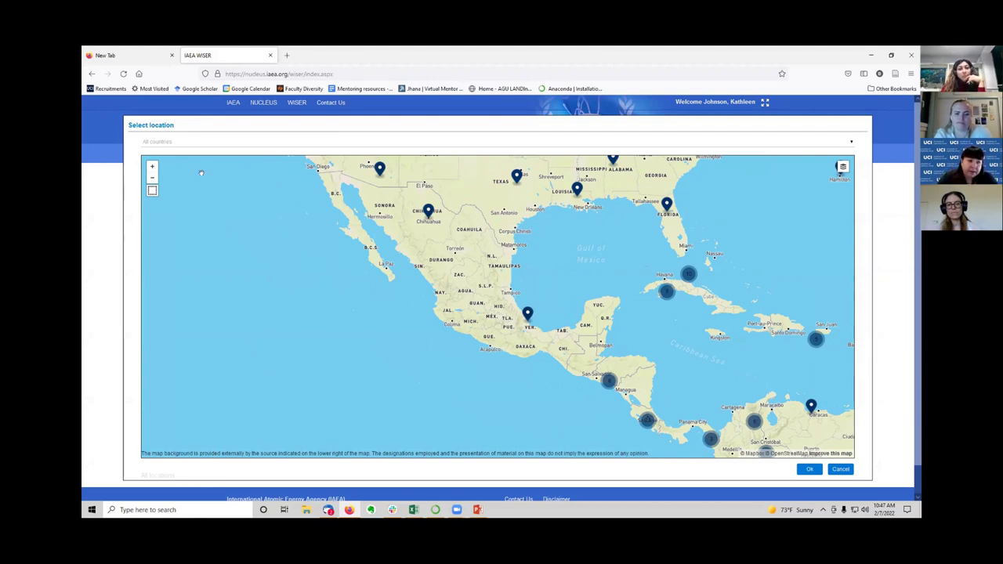
{"action": "left_click", "coordinate": [152, 191]}
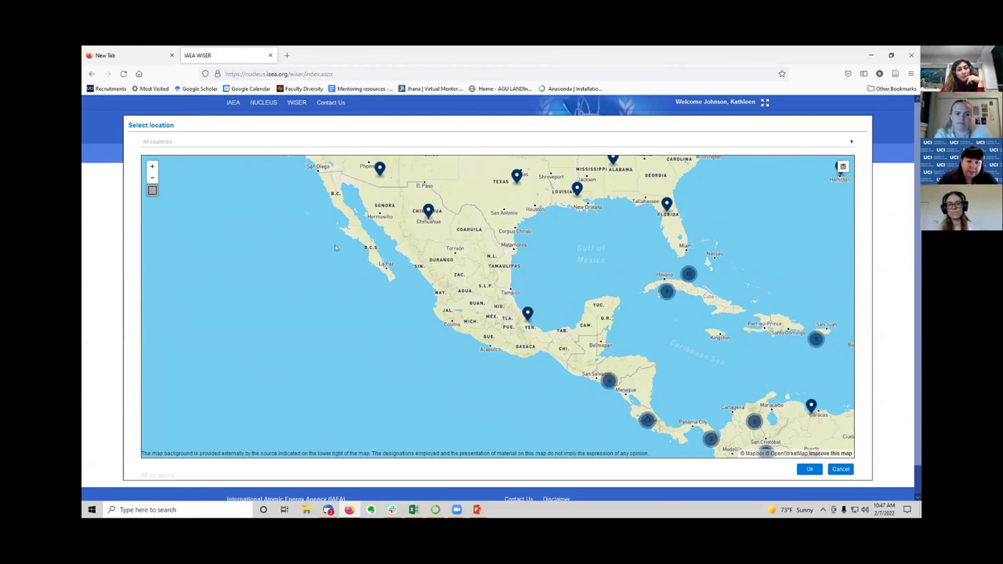
Step: Box-select the Veracruz area as the location filter and open the VERACRUZ station's details
{"action": "left_click_drag", "start_coordinate": [499, 292], "coordinate": [566, 340]}
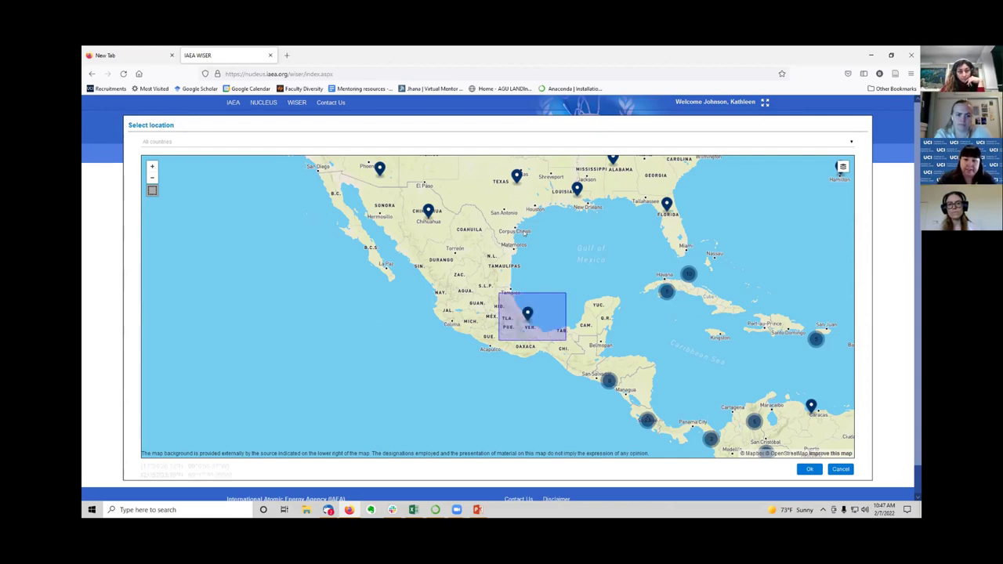
{"action": "left_click", "coordinate": [809, 468]}
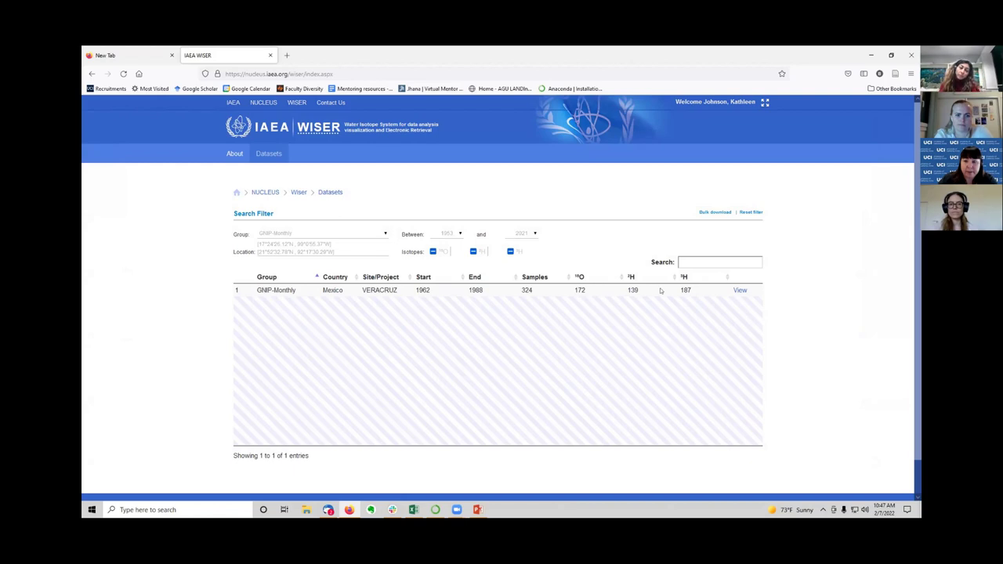
{"action": "left_click", "coordinate": [740, 290]}
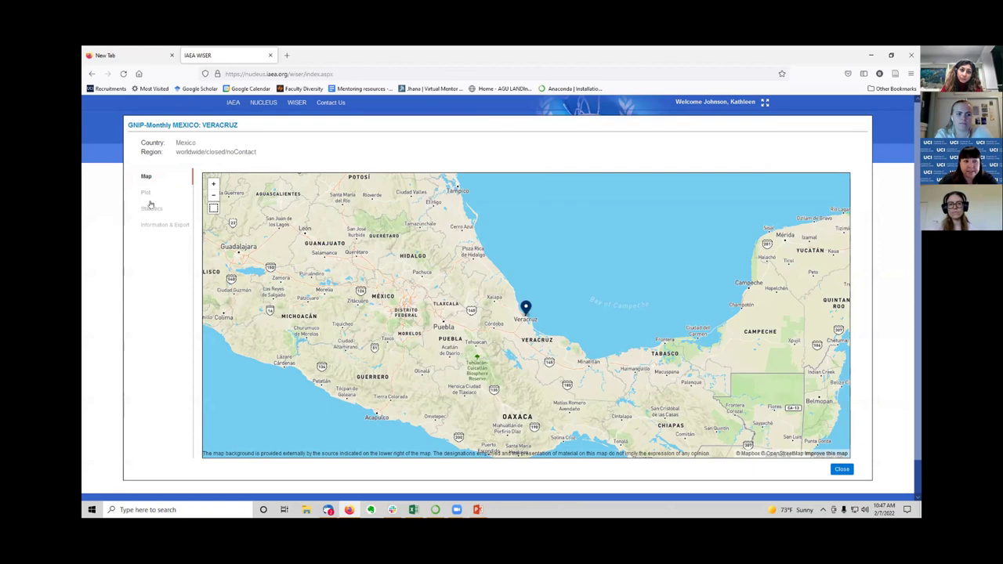
{"action": "left_click", "coordinate": [145, 193]}
Step: Move from the Veracruz δ²H–δ¹⁸O scatter plot to the station's Statistics tables
{"action": "mouse_move", "coordinate": [452, 342]}
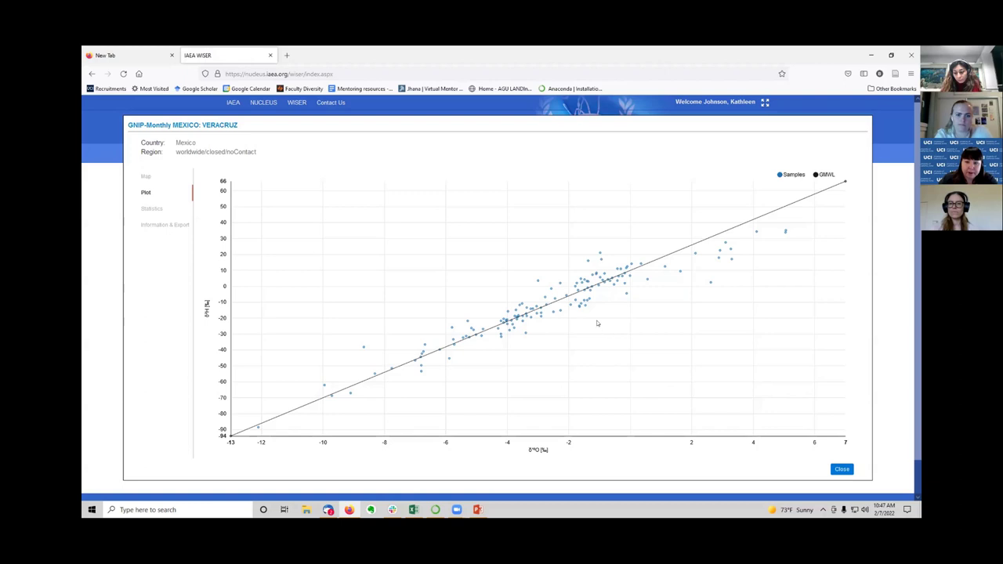
{"action": "left_click", "coordinate": [152, 209]}
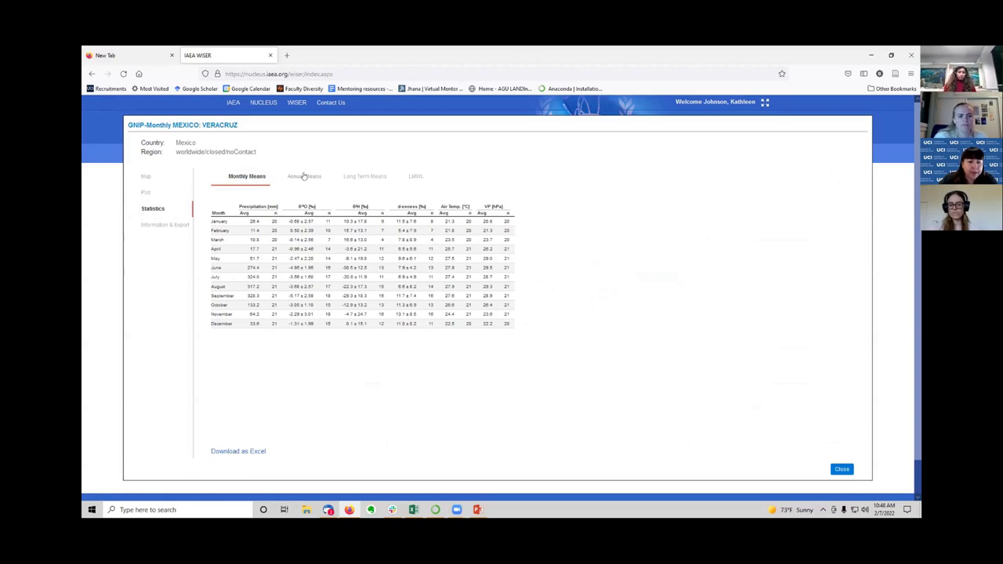
Step: Compare the annual, long-term and monthly means, then show the LMWL regression (slopes 7.57, 7.42, 6.66)
{"action": "left_click", "coordinate": [304, 177]}
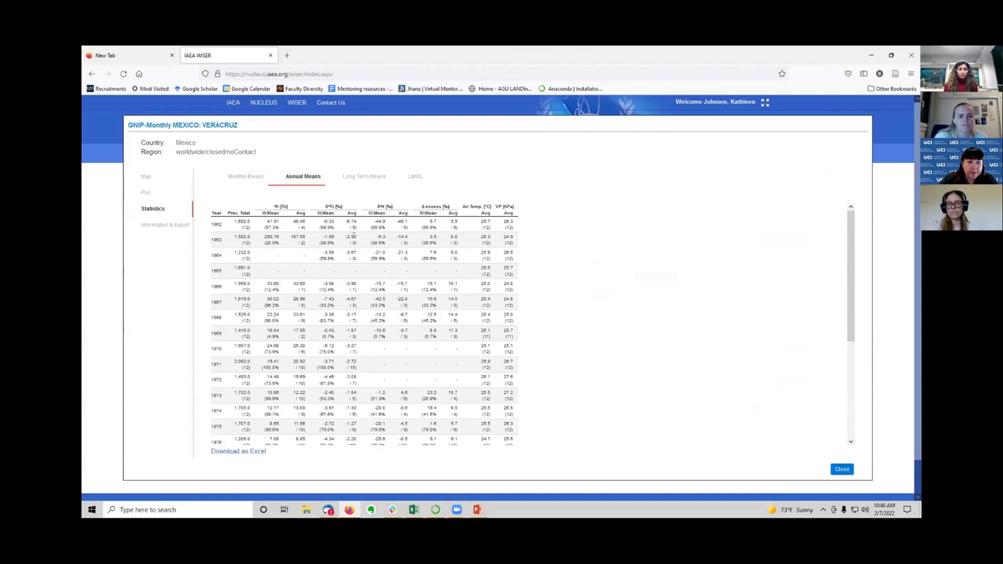
{"action": "left_click", "coordinate": [369, 177]}
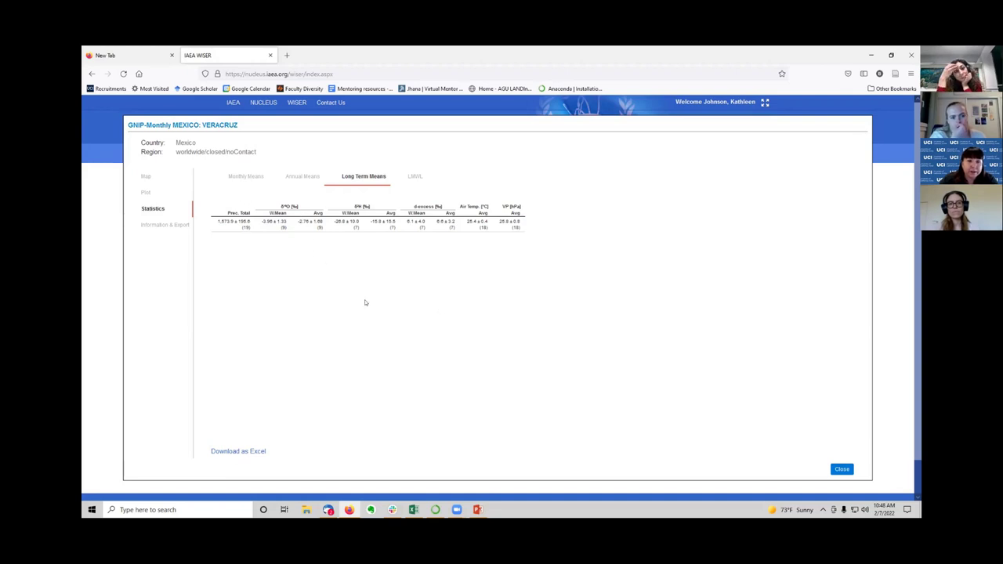
{"action": "left_click", "coordinate": [246, 177]}
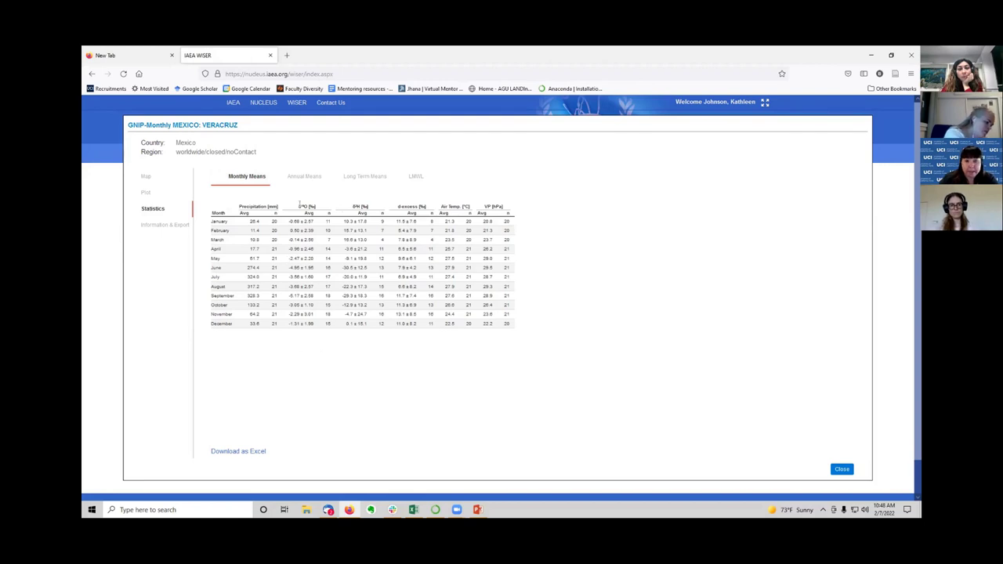
{"action": "left_click", "coordinate": [304, 177]}
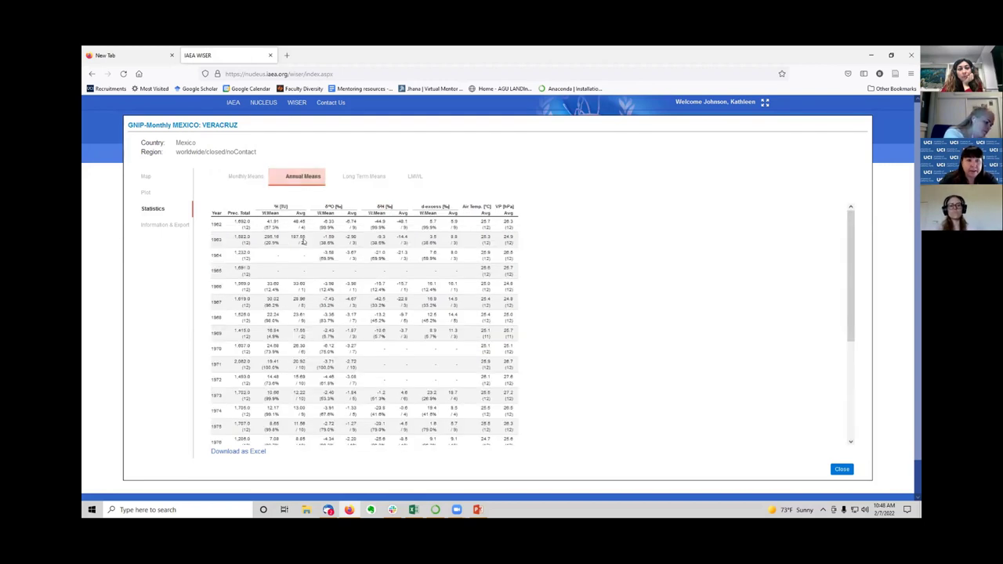
{"action": "left_click", "coordinate": [365, 179]}
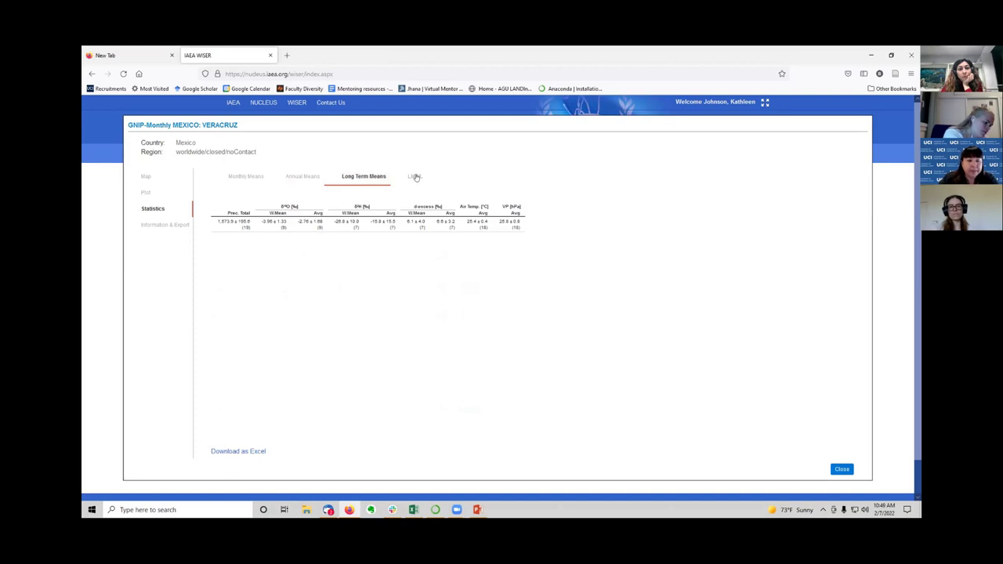
{"action": "left_click", "coordinate": [415, 176]}
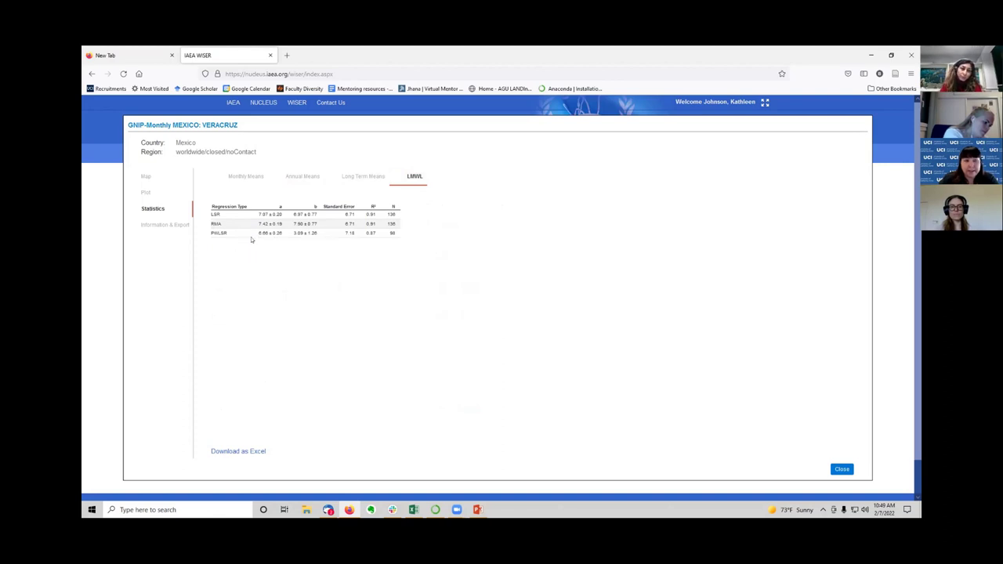
Step: Show the Veracruz station's Information & Export page and launch File Explorer
{"action": "left_click", "coordinate": [165, 226]}
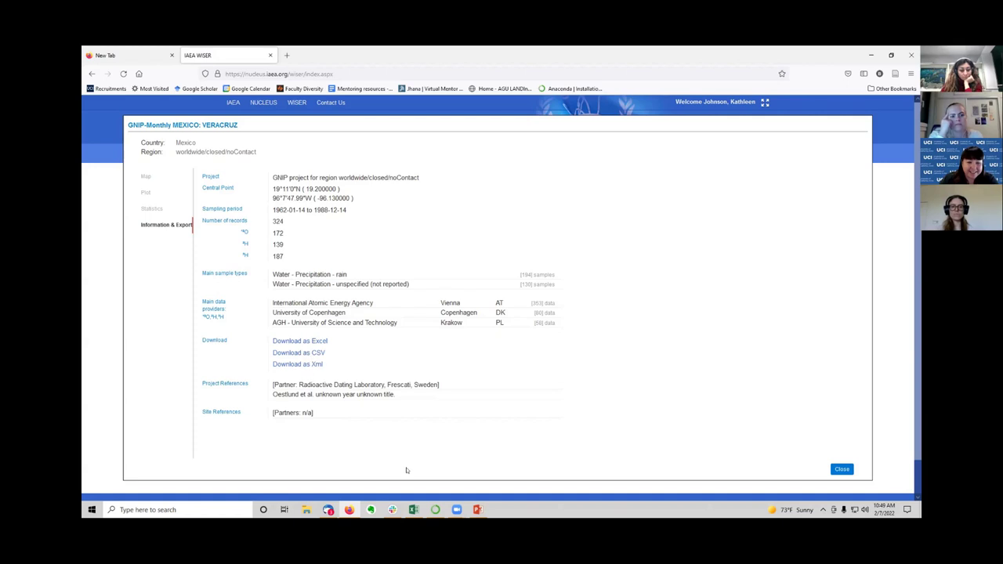
{"action": "left_click", "coordinate": [305, 509]}
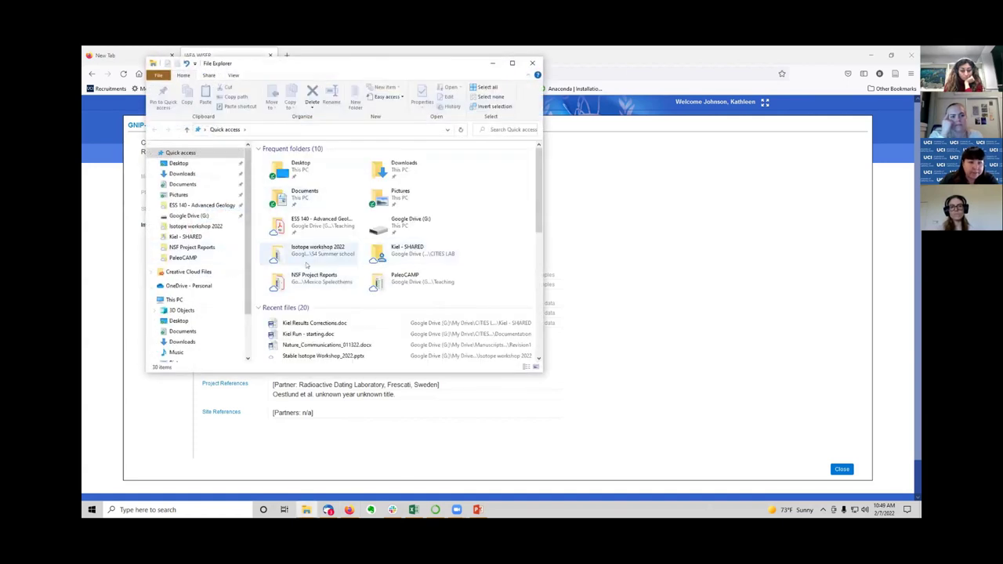
Step: Open Veracruz_GNIP.xlsx from Google Drive > My Drive > Teaching > S4 Summer school > Isotope workshop 2022 > GNIP data
{"action": "double_click", "coordinate": [386, 223]}
{"action": "double_click", "coordinate": [280, 177]}
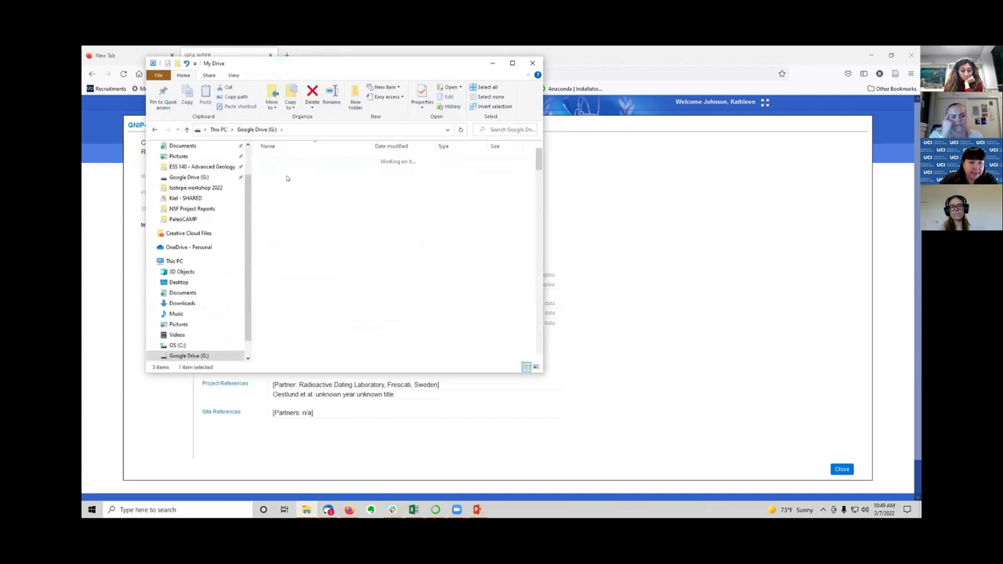
{"action": "scroll", "coordinate": [290, 305], "scroll_direction": "down", "scroll_amount": 10}
{"action": "double_click", "coordinate": [282, 283]}
{"action": "double_click", "coordinate": [312, 251]}
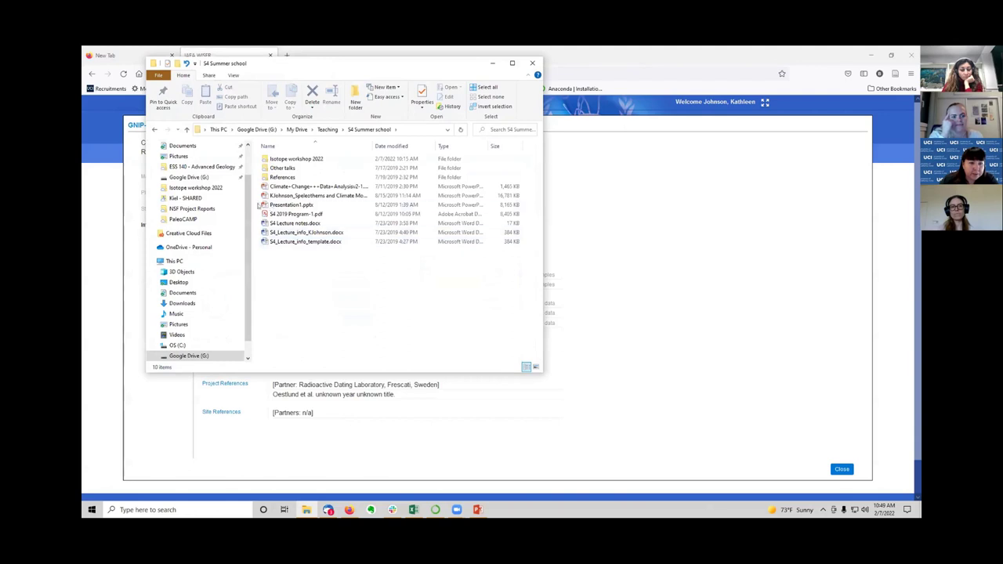
{"action": "double_click", "coordinate": [297, 159]}
{"action": "double_click", "coordinate": [282, 159]}
{"action": "double_click", "coordinate": [291, 188]}
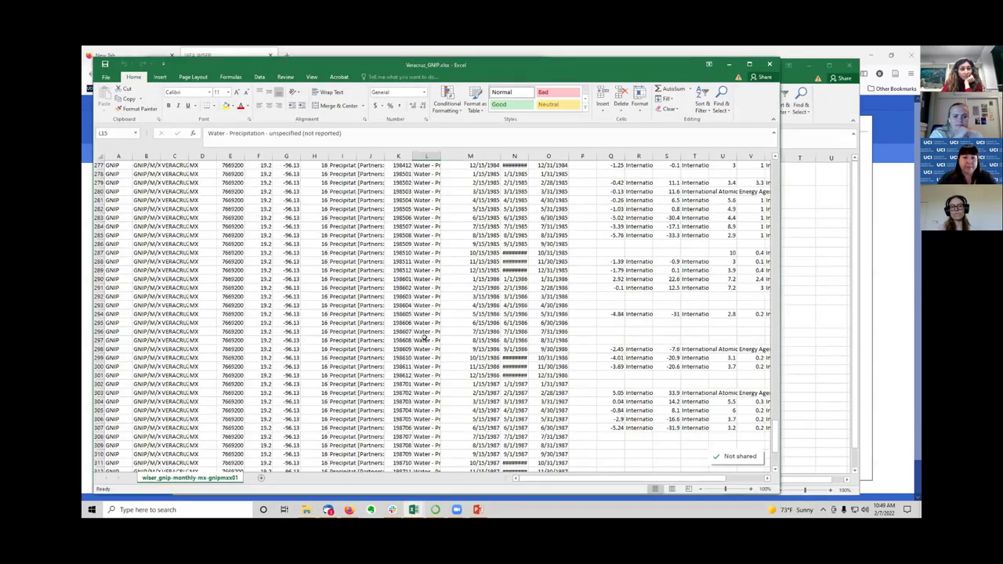
{"action": "scroll", "coordinate": [825, 360], "scroll_direction": "down", "scroll_amount": 5}
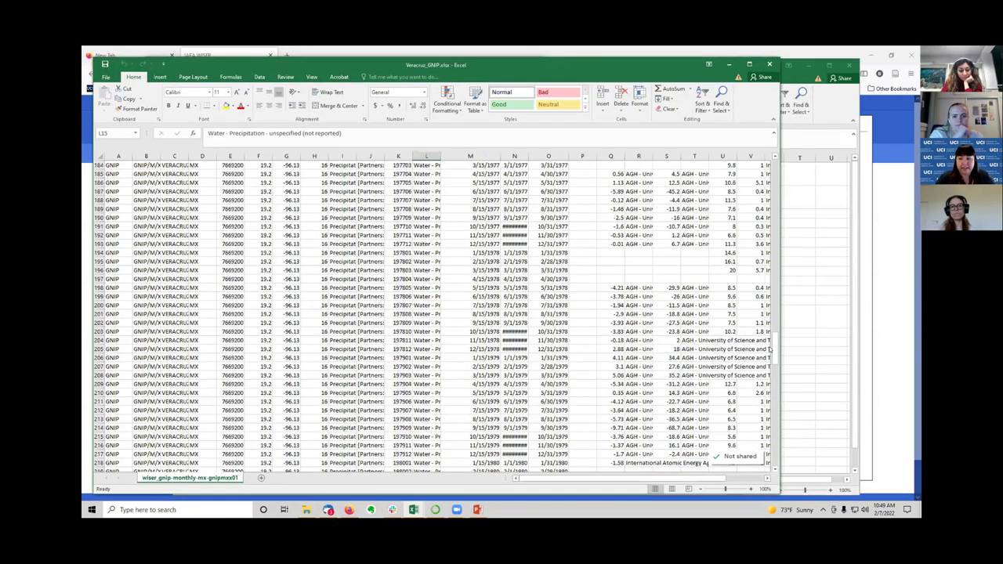
{"action": "scroll", "coordinate": [437, 317], "scroll_direction": "up", "scroll_amount": 20}
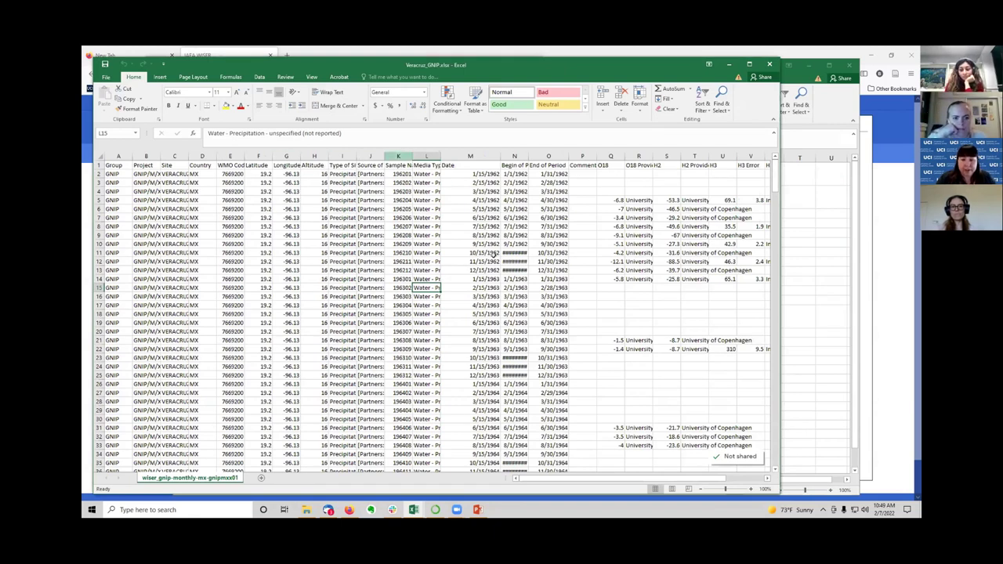
{"action": "left_click_drag", "start_coordinate": [697, 481], "coordinate": [720, 486]}
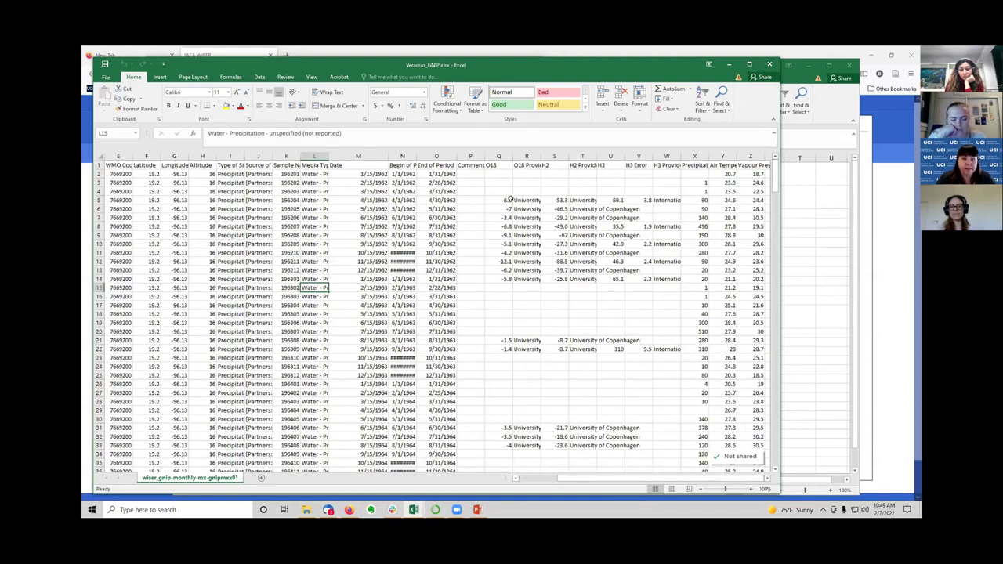
{"action": "scroll", "coordinate": [536, 289], "scroll_direction": "down", "scroll_amount": 2}
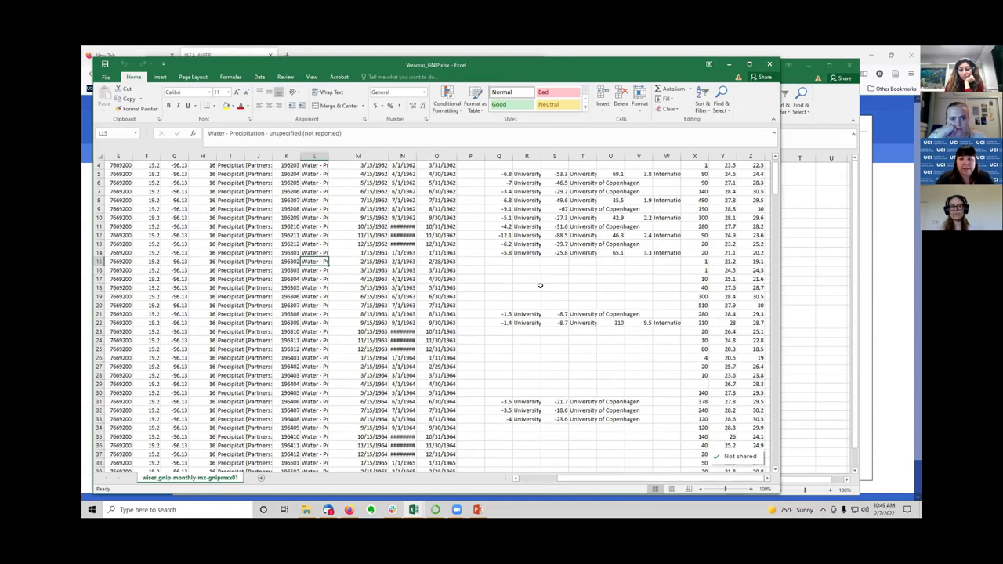
{"action": "scroll", "coordinate": [525, 250], "scroll_direction": "up", "scroll_amount": 2}
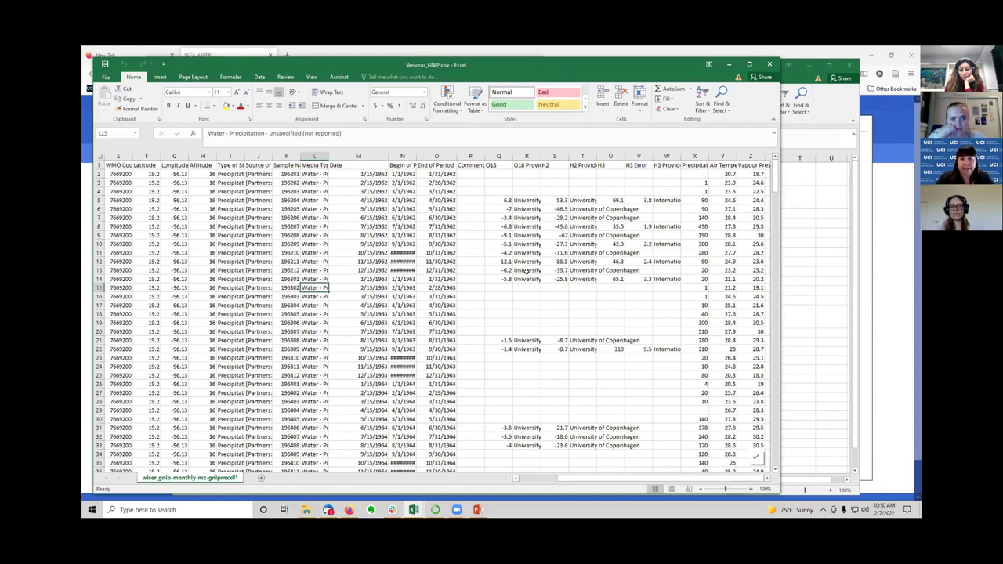
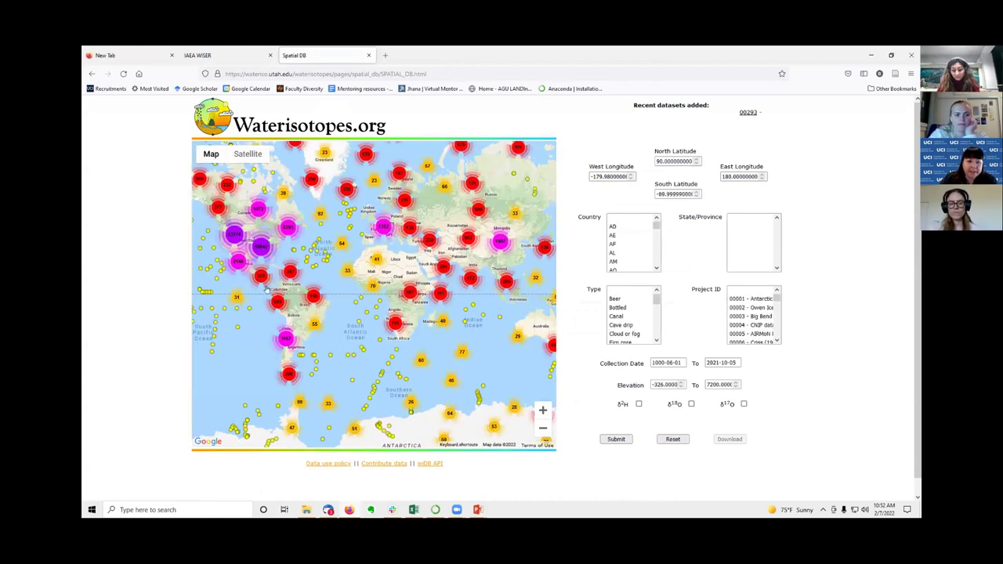
Step: Zoom and pan the sample map from Central America to northeast Mexico and Tamaulipas
{"action": "scroll", "coordinate": [223, 279], "scroll_direction": "up", "scroll_amount": 1}
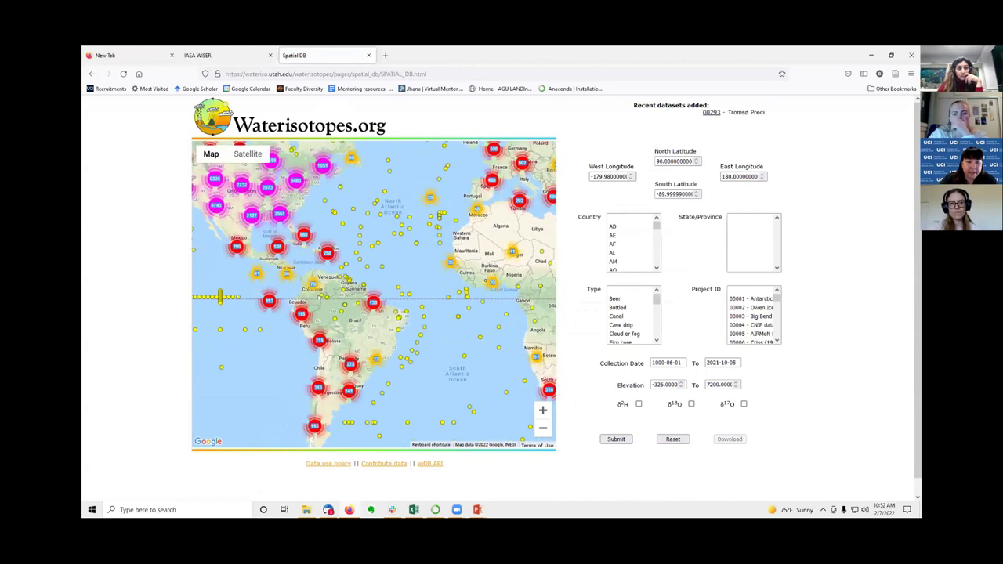
{"action": "left_click_drag", "start_coordinate": [276, 291], "coordinate": [431, 357]}
{"action": "scroll", "coordinate": [431, 357], "scroll_direction": "up", "scroll_amount": 1}
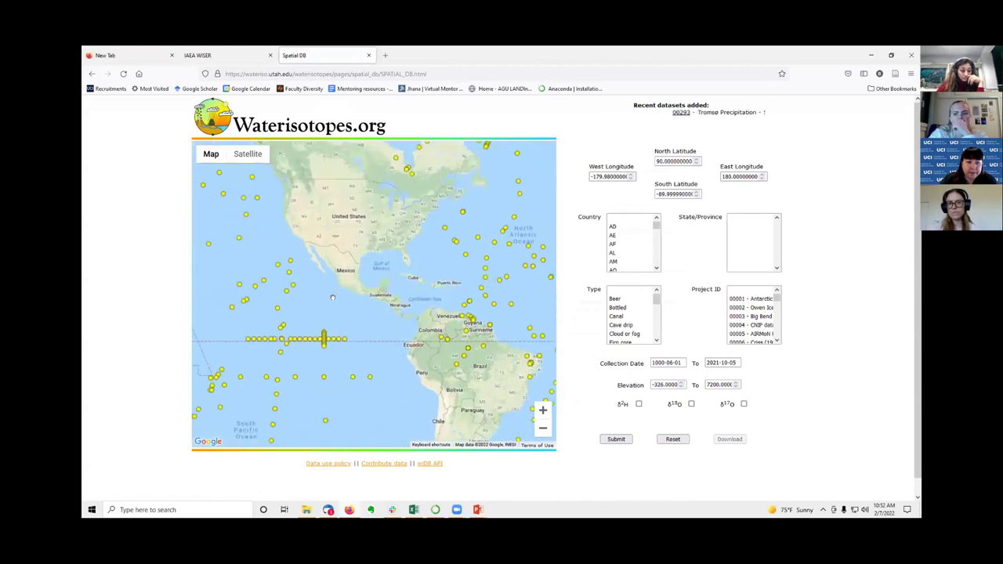
{"action": "scroll", "coordinate": [373, 302], "scroll_direction": "up", "scroll_amount": 1}
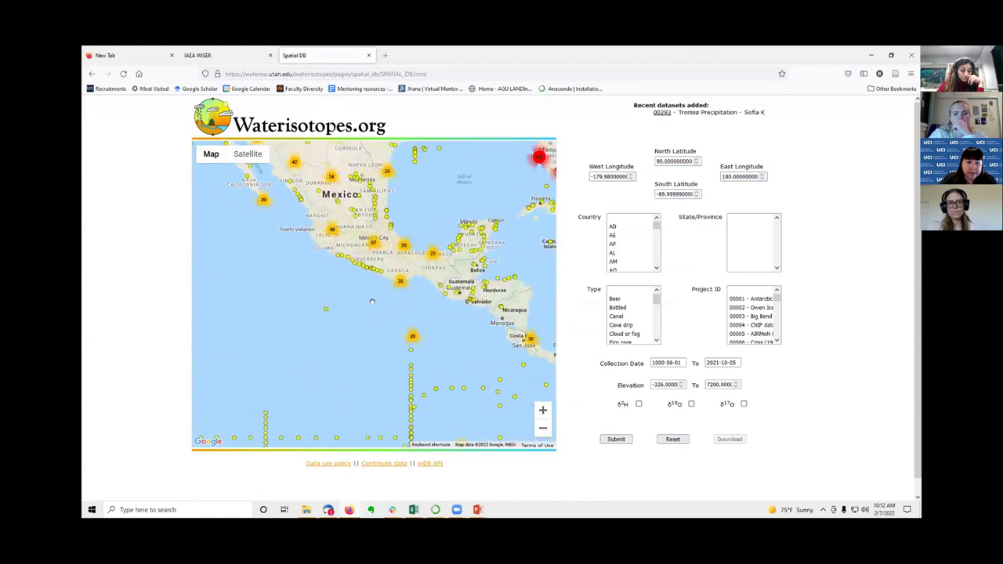
{"action": "left_click_drag", "start_coordinate": [372, 301], "coordinate": [403, 358]}
{"action": "scroll", "coordinate": [360, 325], "scroll_direction": "up", "scroll_amount": 1}
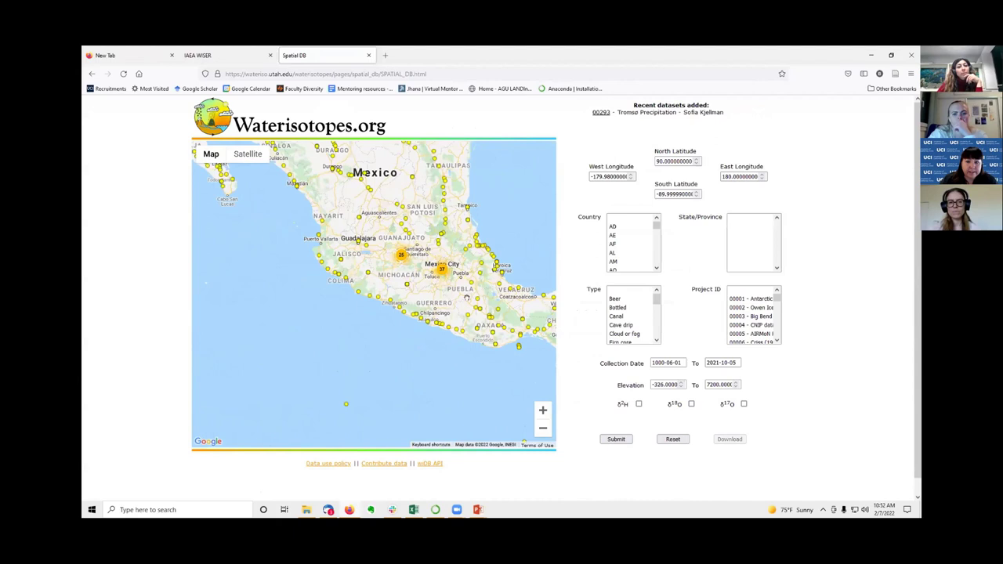
{"action": "left_click_drag", "start_coordinate": [413, 179], "coordinate": [411, 239]}
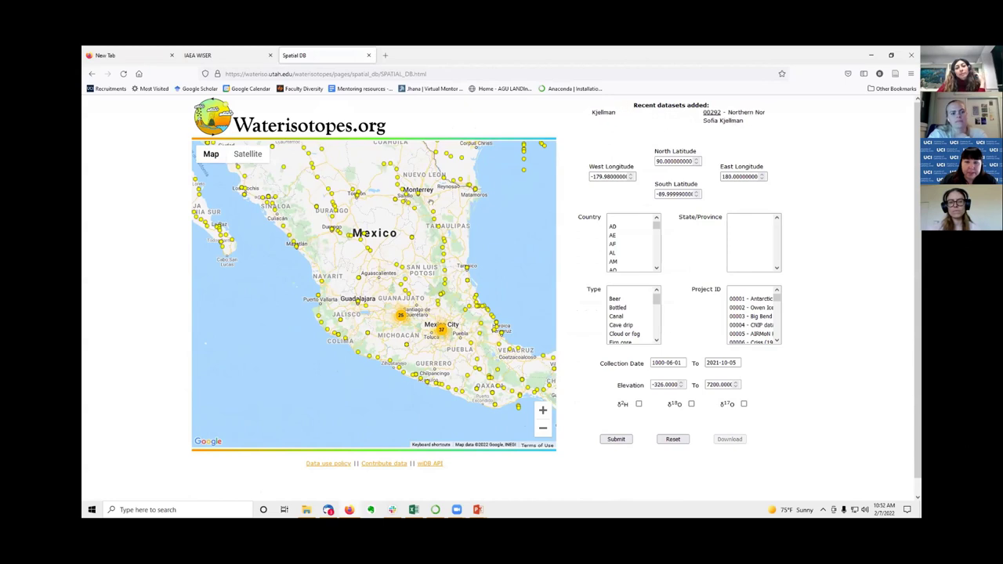
{"action": "scroll", "coordinate": [454, 252], "scroll_direction": "up", "scroll_amount": 1}
{"action": "left_click_drag", "start_coordinate": [455, 251], "coordinate": [448, 294]}
Step: Centre the map on the sample near El Cielo and open the El Guayabo site details
{"action": "scroll", "coordinate": [441, 309], "scroll_direction": "up", "scroll_amount": 1}
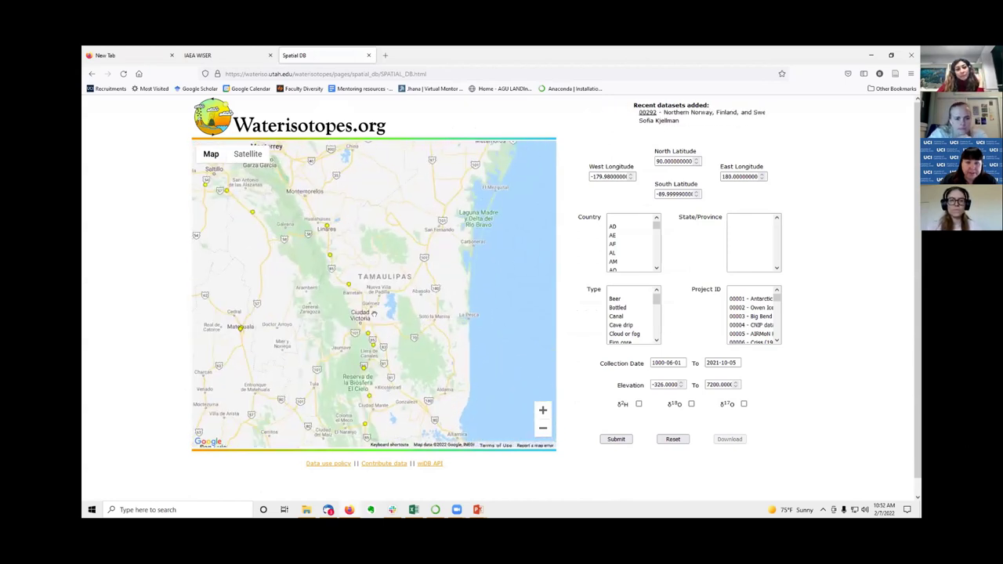
{"action": "scroll", "coordinate": [401, 303], "scroll_direction": "up", "scroll_amount": 1}
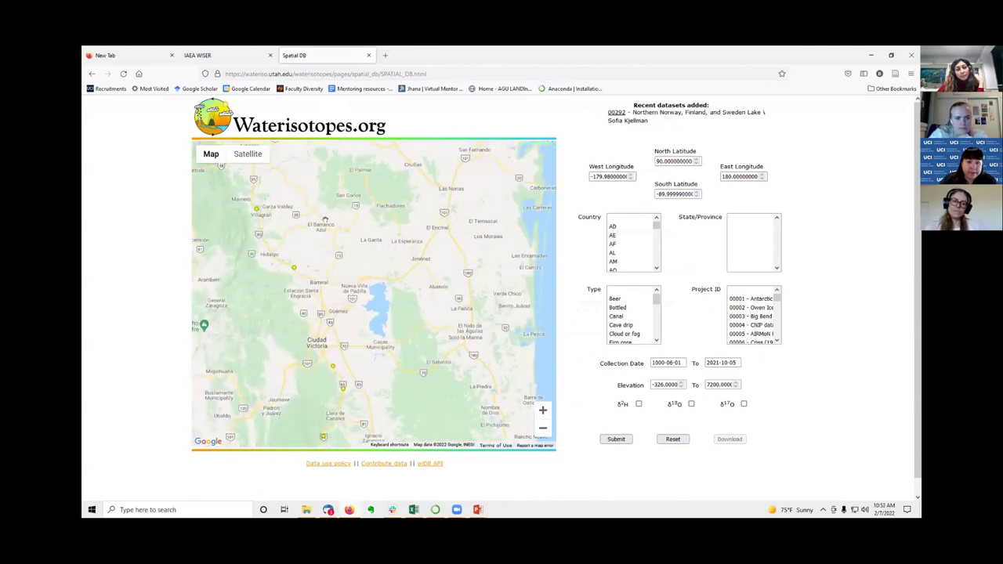
{"action": "scroll", "coordinate": [325, 220], "scroll_direction": "down", "scroll_amount": 1}
{"action": "left_click_drag", "start_coordinate": [324, 220], "coordinate": [349, 186]}
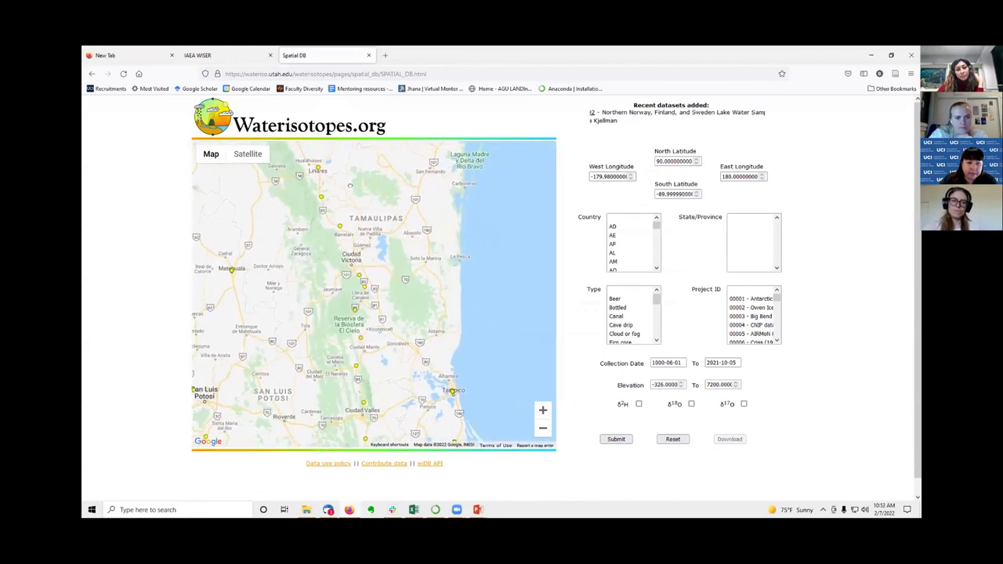
{"action": "scroll", "coordinate": [372, 309], "scroll_direction": "up", "scroll_amount": 1}
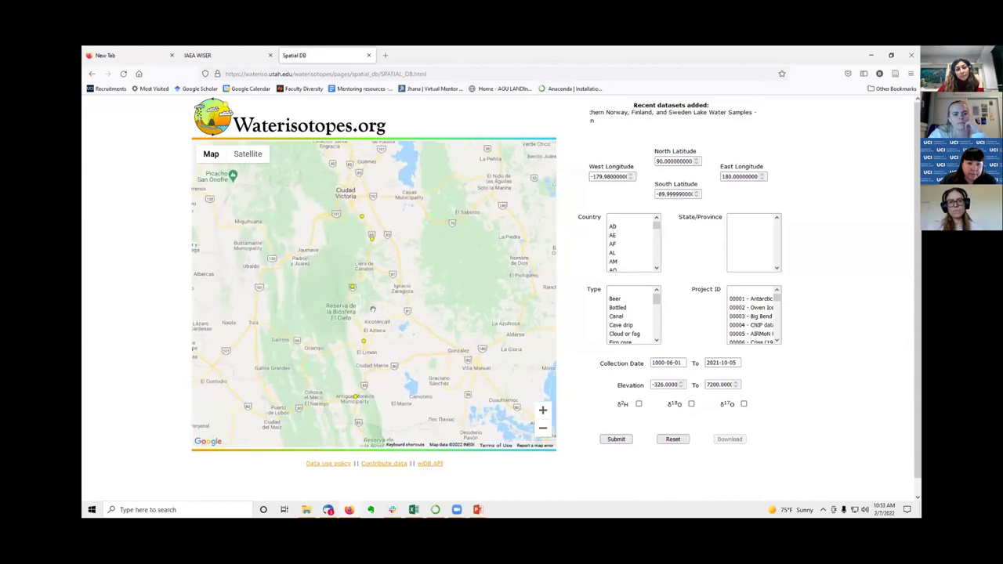
{"action": "left_click_drag", "start_coordinate": [352, 287], "coordinate": [395, 261]}
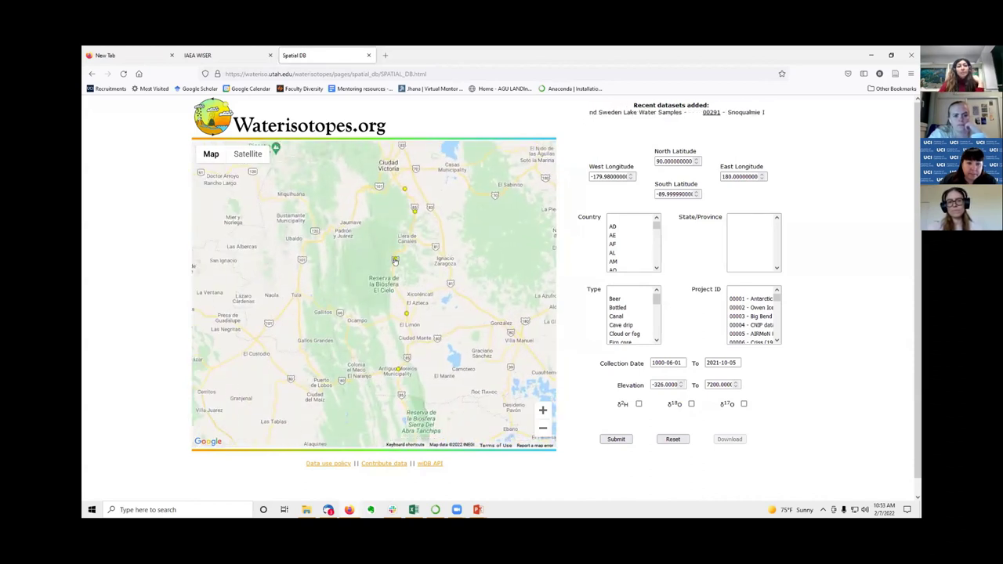
{"action": "scroll", "coordinate": [418, 282], "scroll_direction": "up", "scroll_amount": 1}
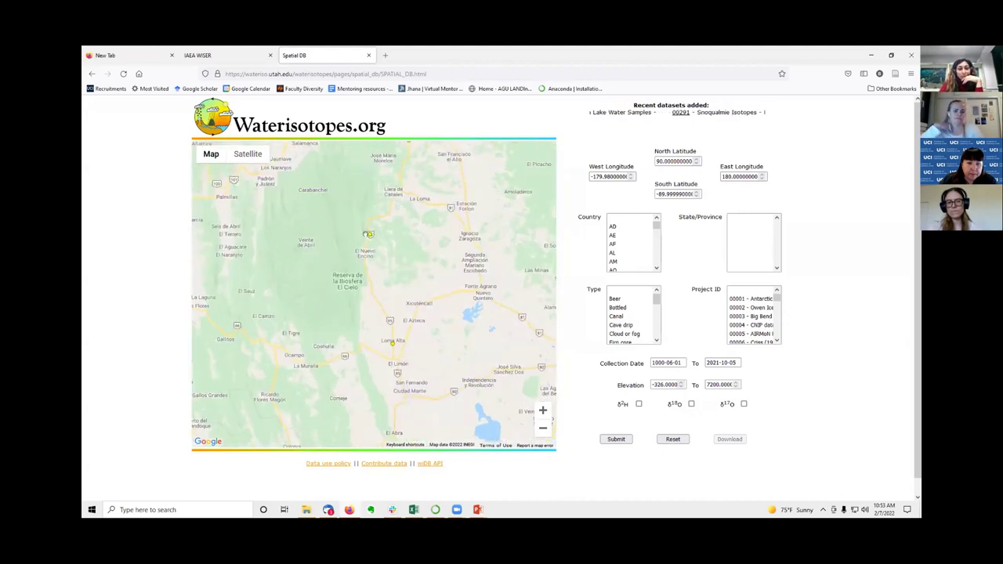
{"action": "left_click", "coordinate": [371, 235]}
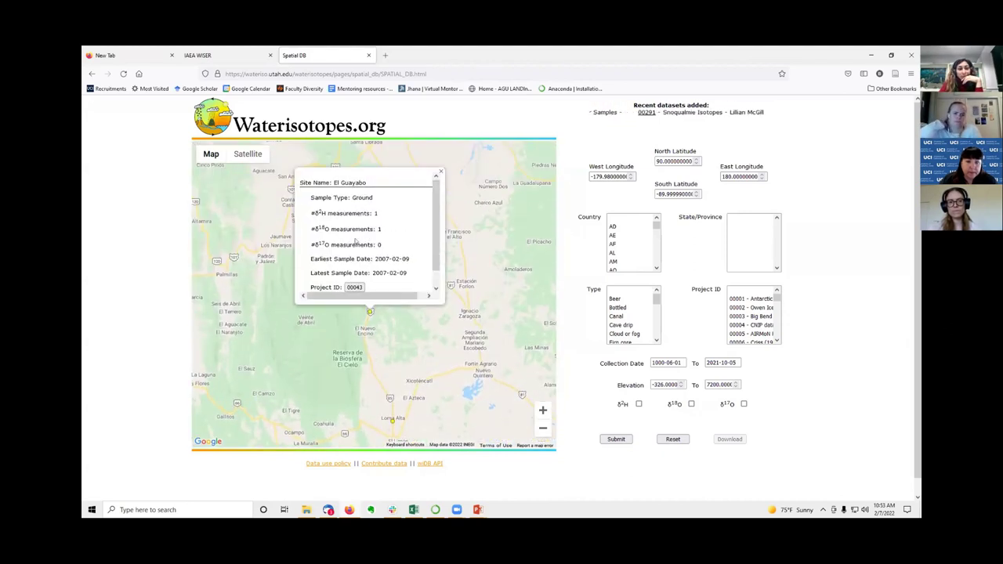
Step: Review the El Guayabo popup's Download Data section and Type list, then close the popup
{"action": "scroll", "coordinate": [389, 224], "scroll_direction": "down", "scroll_amount": 2}
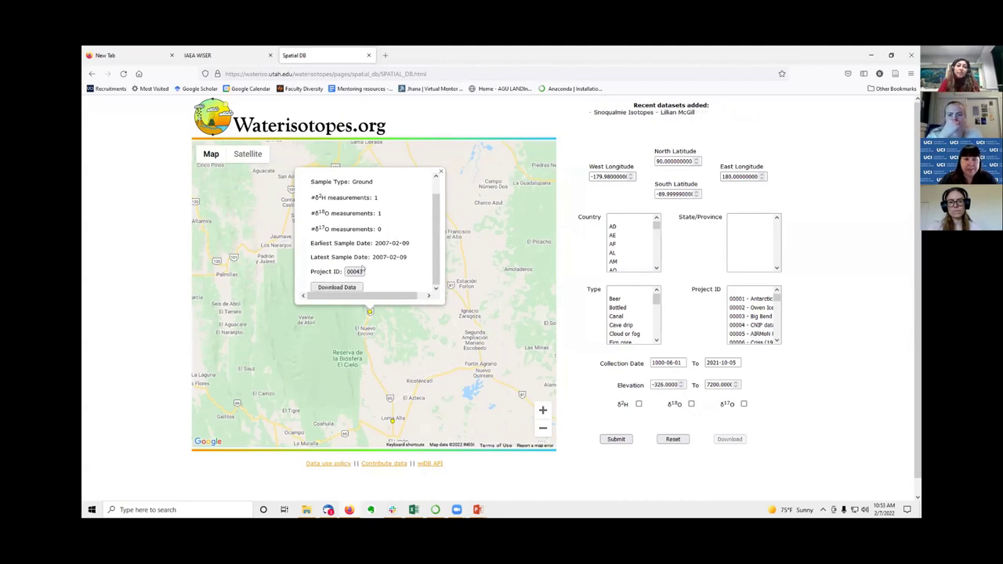
{"action": "scroll", "coordinate": [363, 268], "scroll_direction": "up", "scroll_amount": 2}
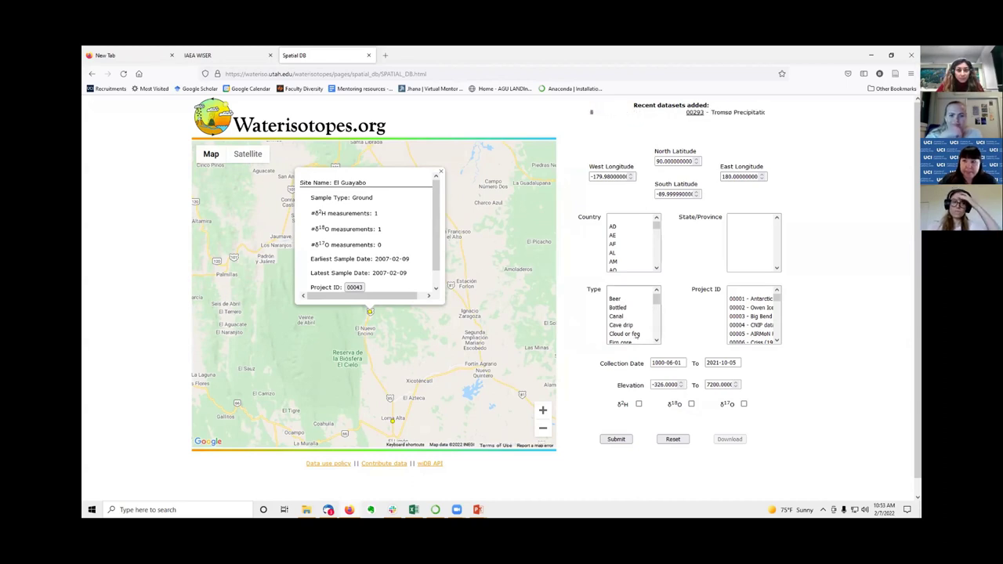
{"action": "left_click", "coordinate": [657, 323]}
{"action": "left_click", "coordinate": [656, 323]}
{"action": "left_click_drag", "start_coordinate": [658, 322], "coordinate": [657, 298]}
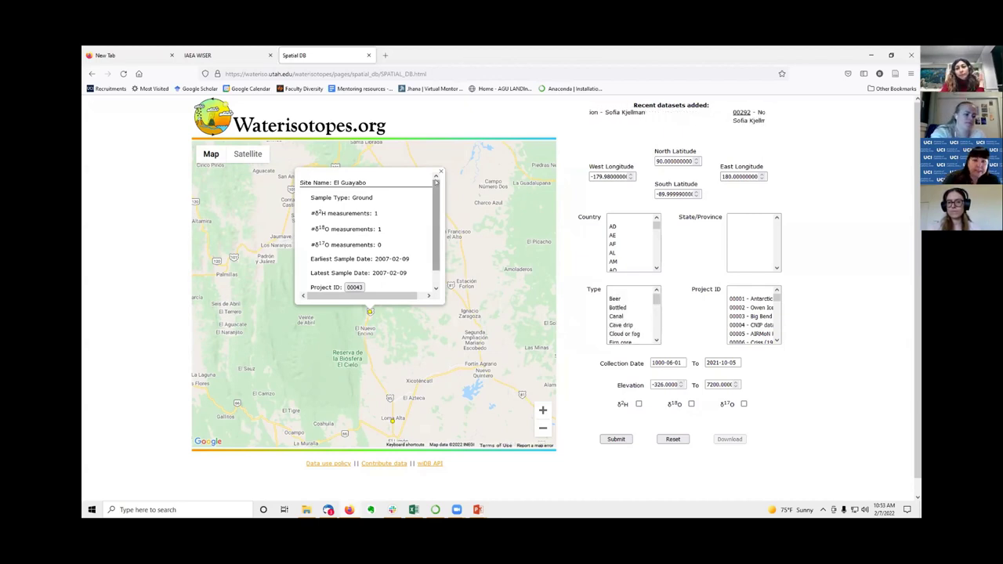
{"action": "scroll", "coordinate": [381, 225], "scroll_direction": "down", "scroll_amount": 1}
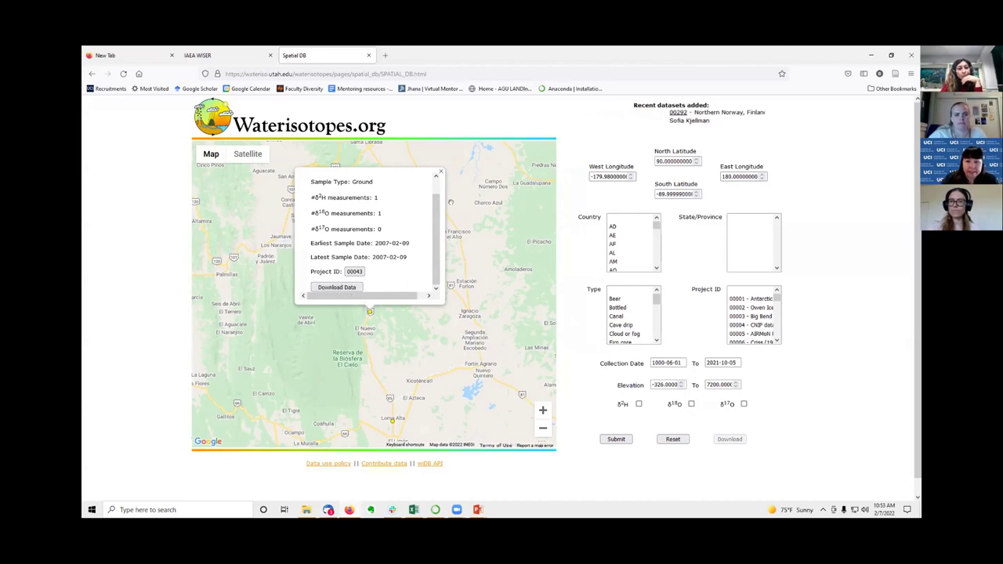
{"action": "left_click", "coordinate": [440, 171]}
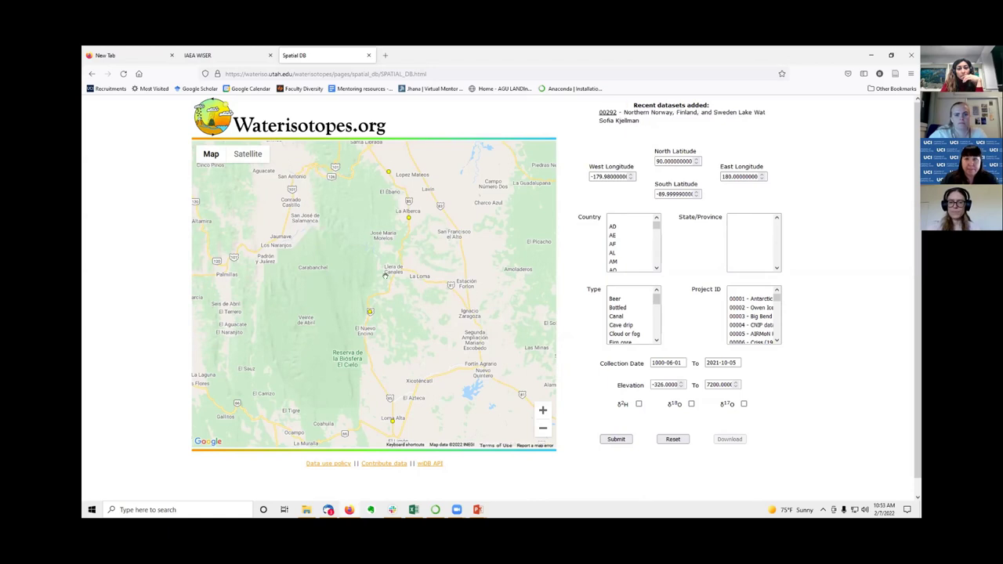
Step: Show the GNIP Monthly Veracruz station info in IAEA WISER, then return to the lecture slide show
{"action": "left_click", "coordinate": [234, 59]}
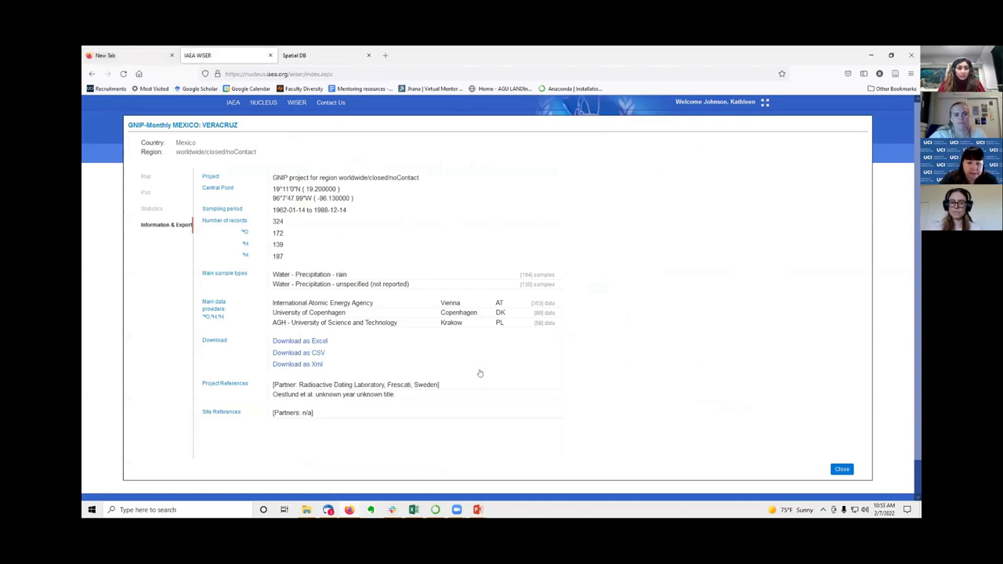
{"action": "mouse_move", "coordinate": [477, 509]}
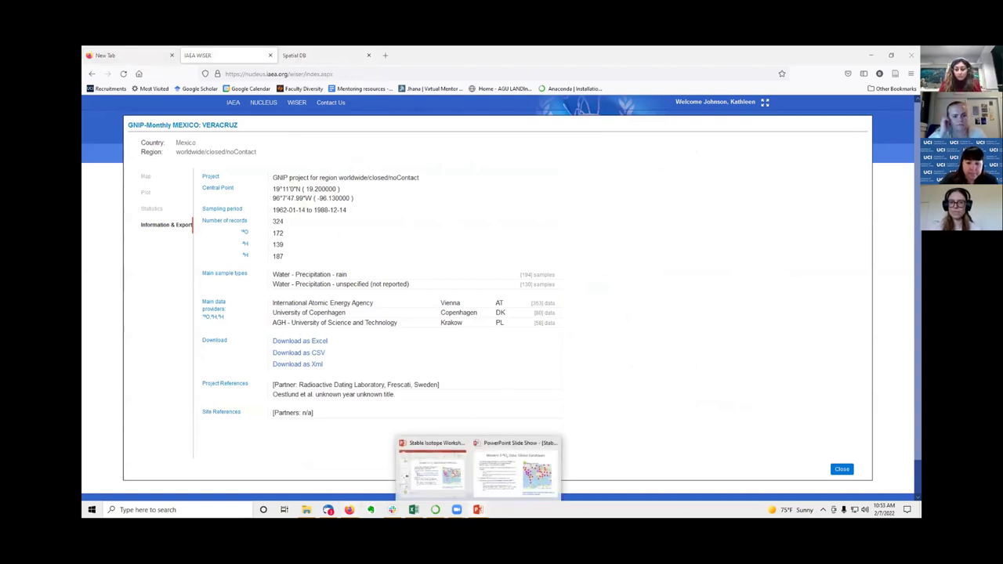
{"action": "left_click", "coordinate": [496, 479]}
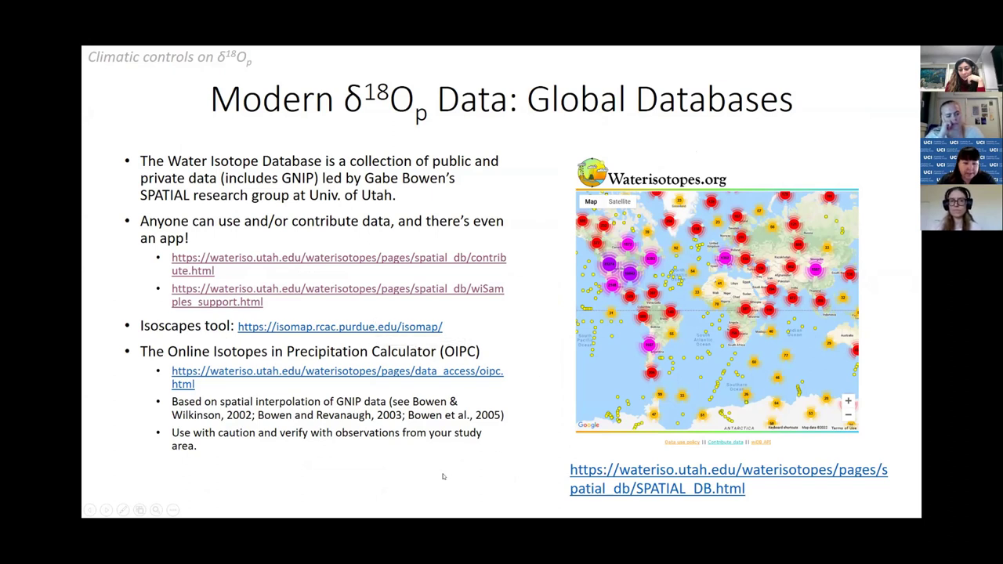
Step: Open the isomap front page in a new tab and glance at the IAEA WISER page
{"action": "left_click", "coordinate": [368, 326]}
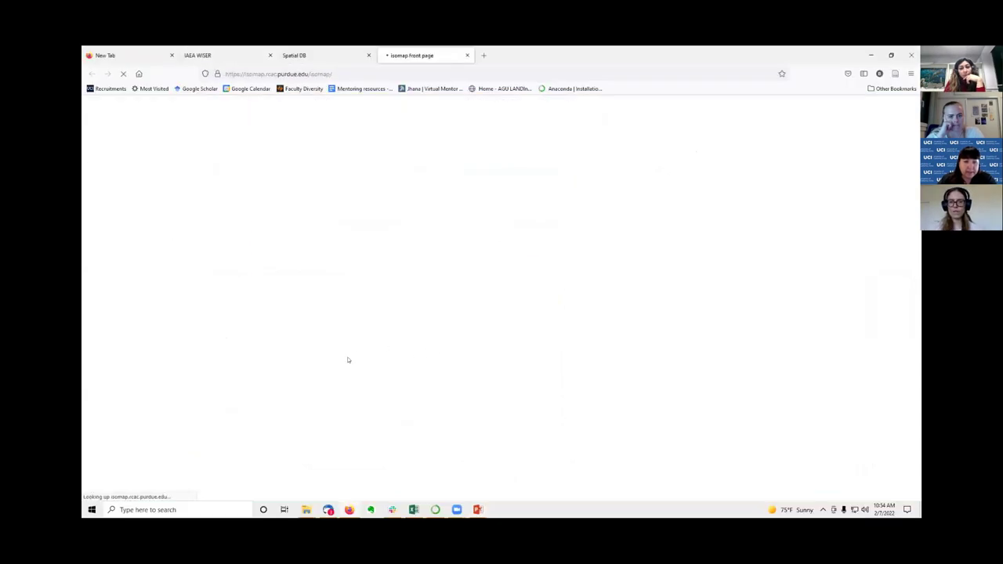
{"action": "left_click", "coordinate": [317, 55]}
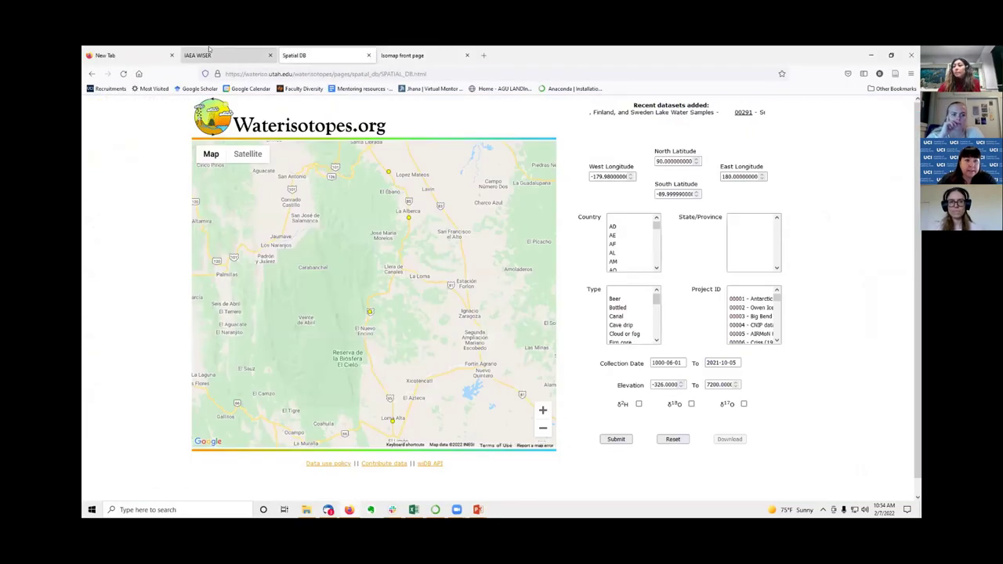
{"action": "left_click", "coordinate": [210, 50]}
{"action": "left_click", "coordinate": [296, 60]}
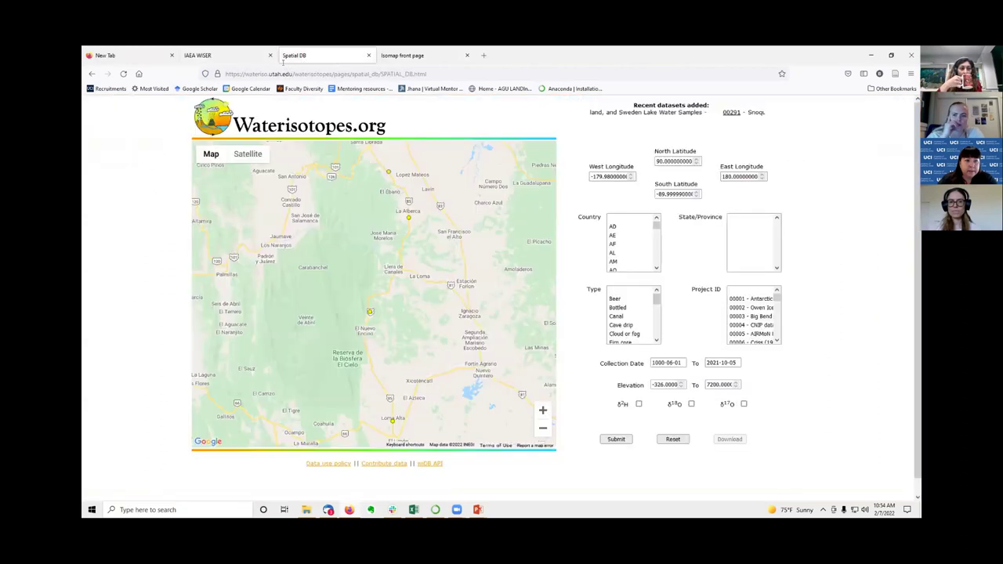
Step: Go back to the Waterisotopes.org main page and open the westlabgroup Isoscapes page
{"action": "left_click", "coordinate": [286, 124]}
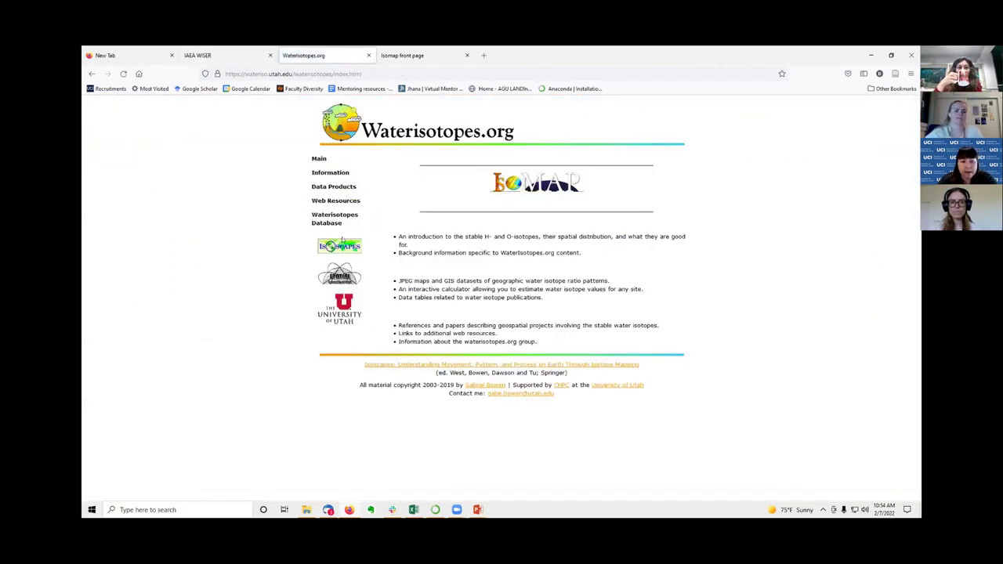
{"action": "mouse_move", "coordinate": [346, 191]}
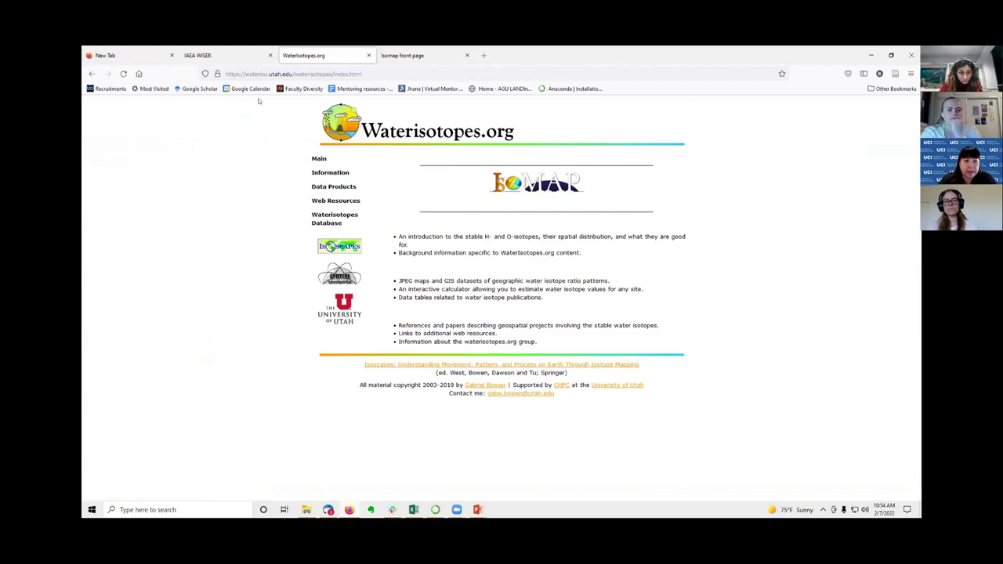
{"action": "left_click", "coordinate": [343, 250]}
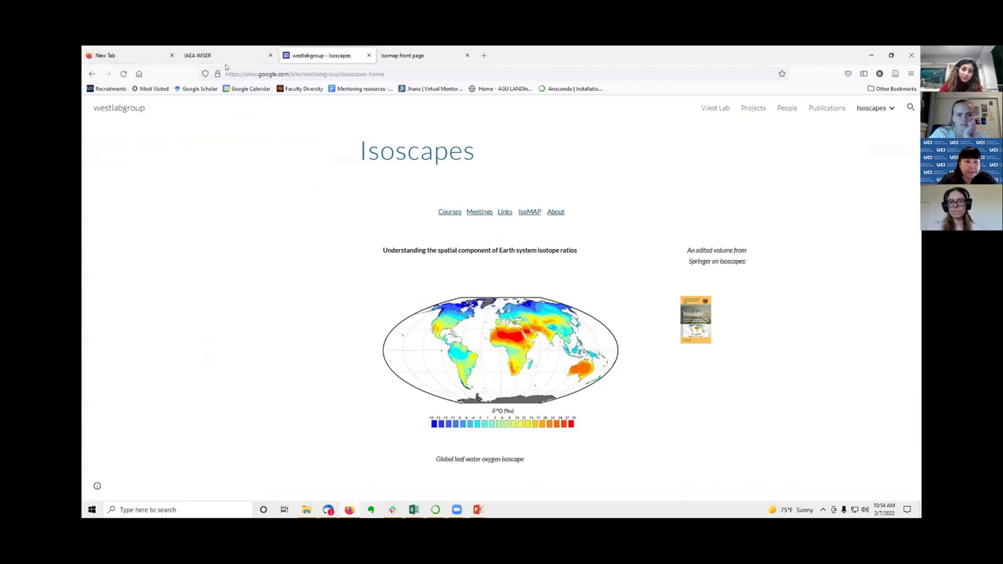
Step: Open IsoMAP from the slide's Isoscapes tool link, then bring the Global Databases slide back
{"action": "mouse_move", "coordinate": [478, 510]}
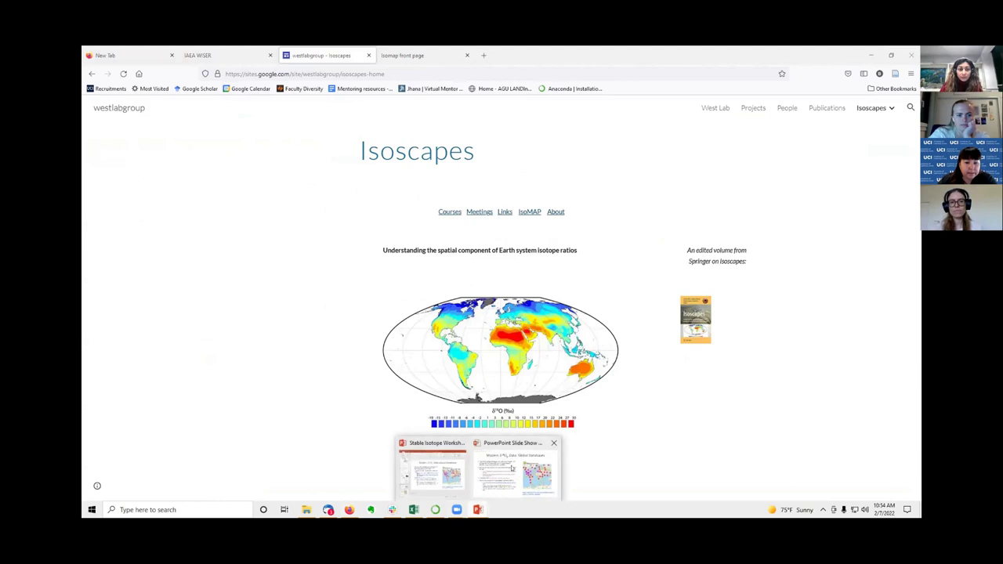
{"action": "left_click", "coordinate": [513, 468]}
{"action": "left_click", "coordinate": [330, 327]}
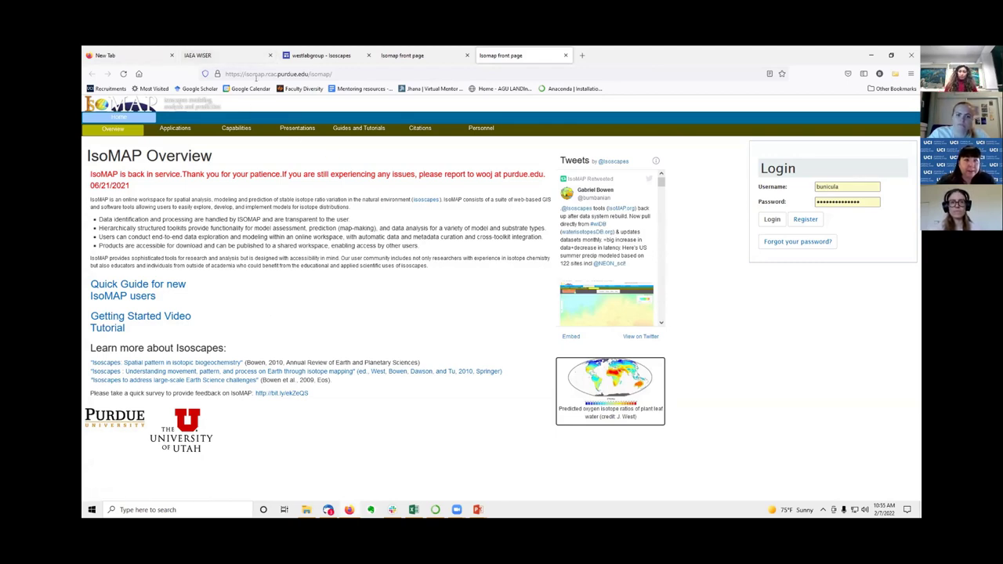
{"action": "mouse_move", "coordinate": [477, 509]}
{"action": "left_click", "coordinate": [540, 462]}
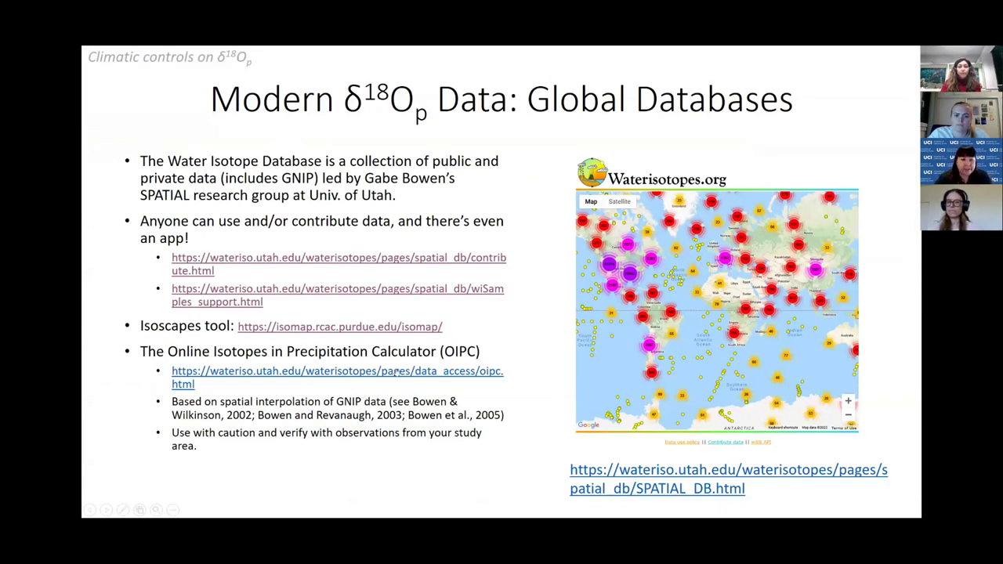
Step: Follow the slide's OIPC link to open the OIPC3.1 calculator form in a new tab
{"action": "left_click", "coordinate": [342, 374]}
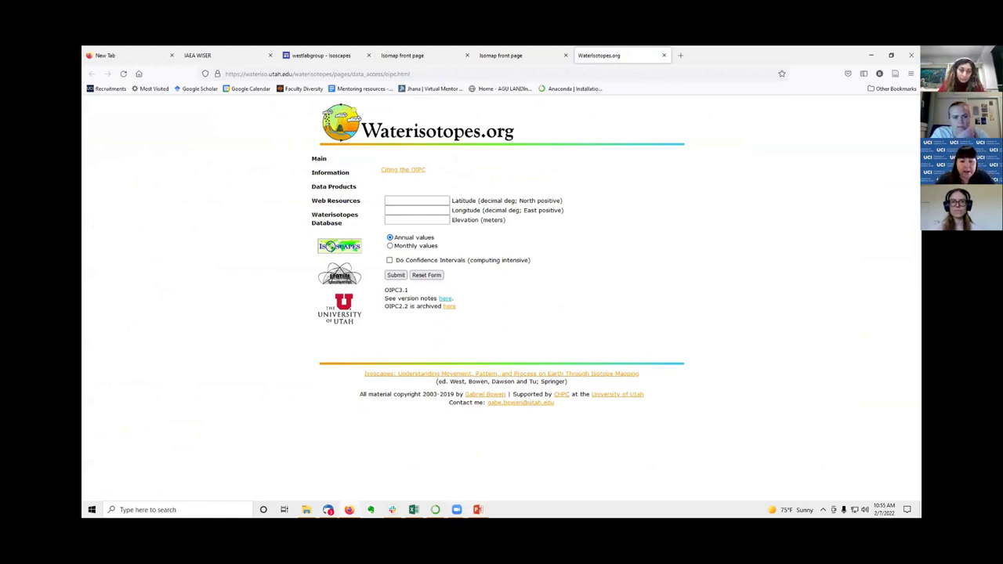
{"action": "mouse_move", "coordinate": [455, 506]}
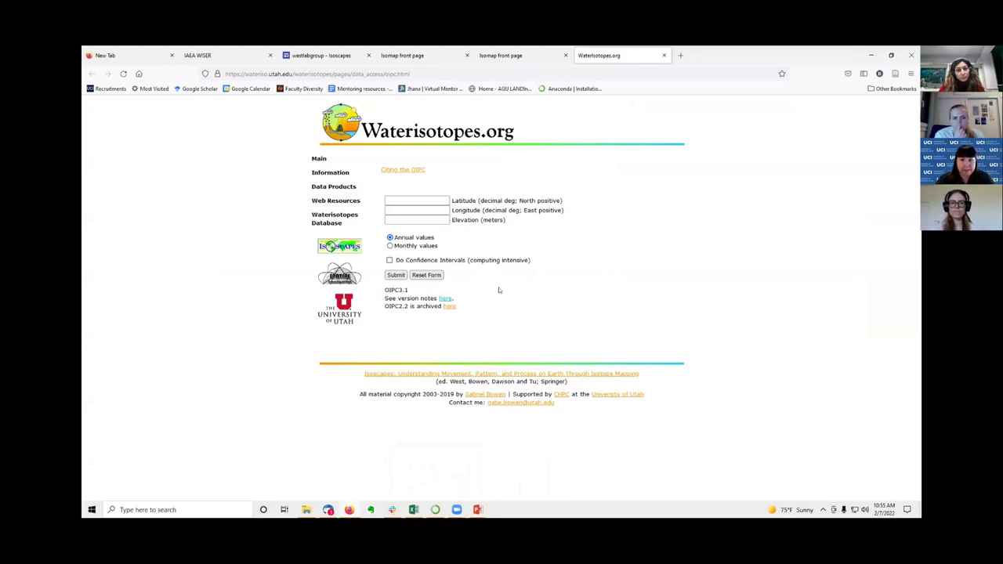
Step: Enter latitude 33.68, longitude -117.83 and elevation 17 m, choose Monthly values, and submit
{"action": "left_click", "coordinate": [403, 200]}
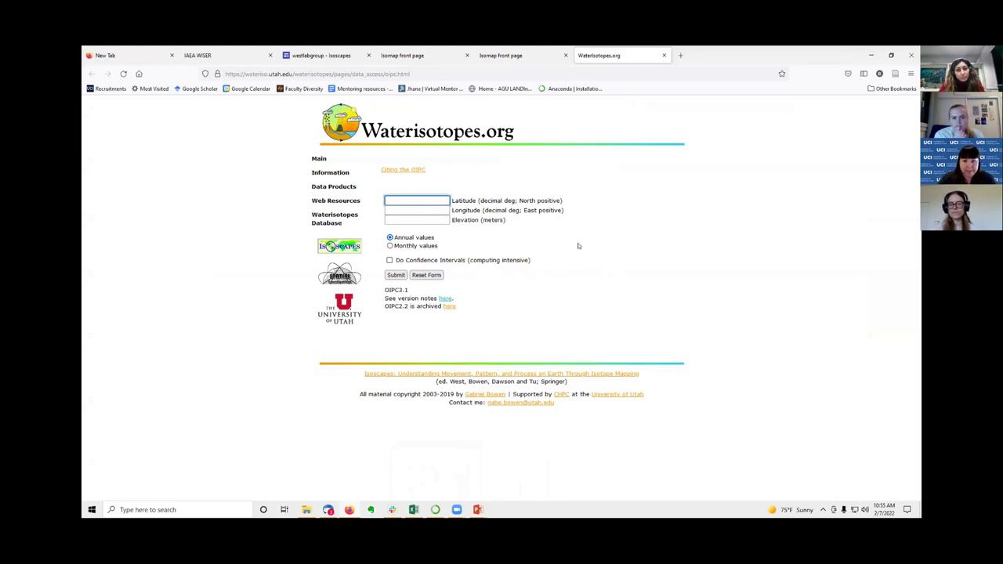
{"action": "type", "text": "33.68"}
{"action": "key", "text": "Tab"}
{"action": "type", "text": "117.83"}
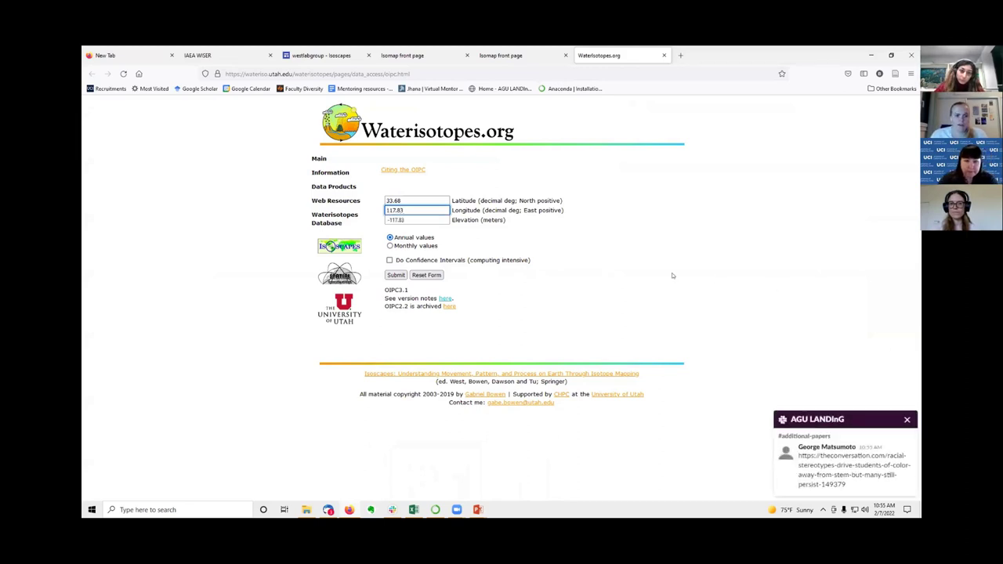
{"action": "left_click", "coordinate": [907, 420]}
{"action": "left_click", "coordinate": [396, 219]}
{"action": "left_click", "coordinate": [410, 219]}
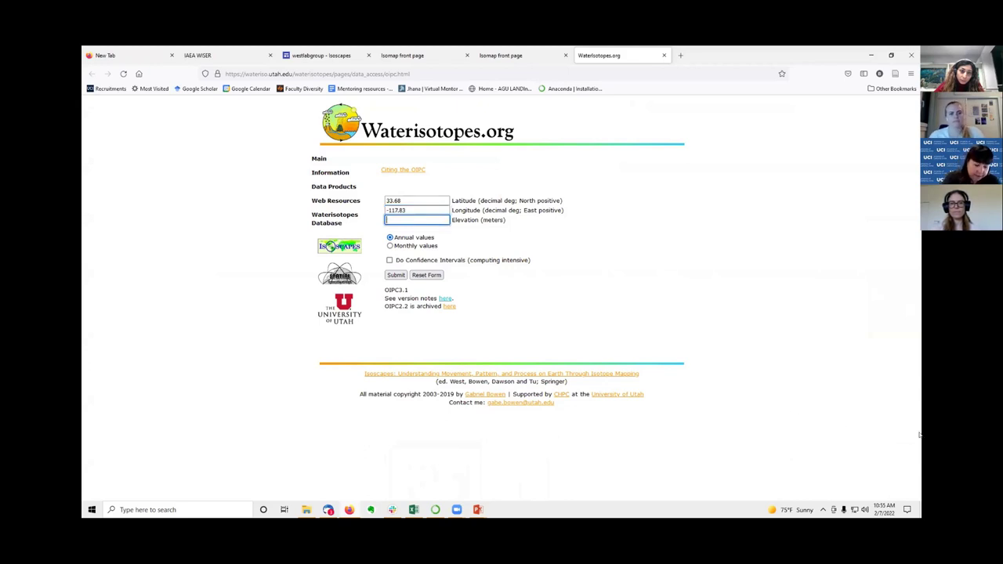
{"action": "type", "text": "17"}
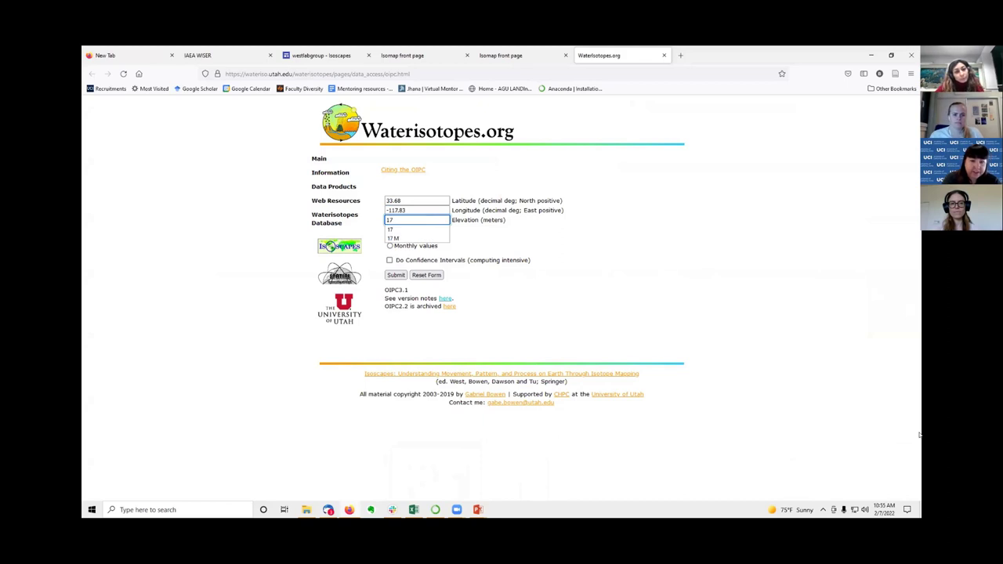
{"action": "left_click", "coordinate": [629, 239]}
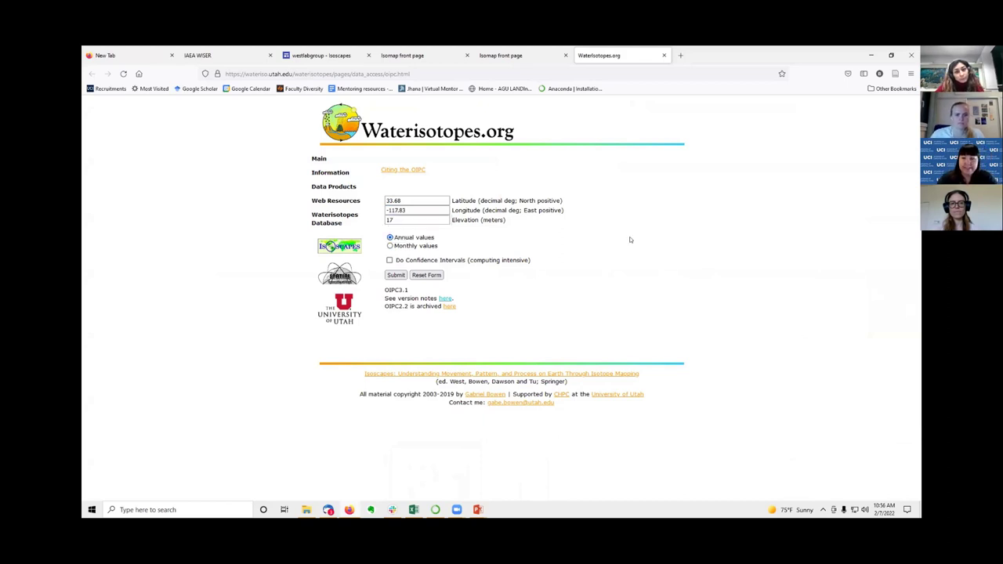
{"action": "left_click", "coordinate": [390, 247]}
{"action": "left_click", "coordinate": [396, 275]}
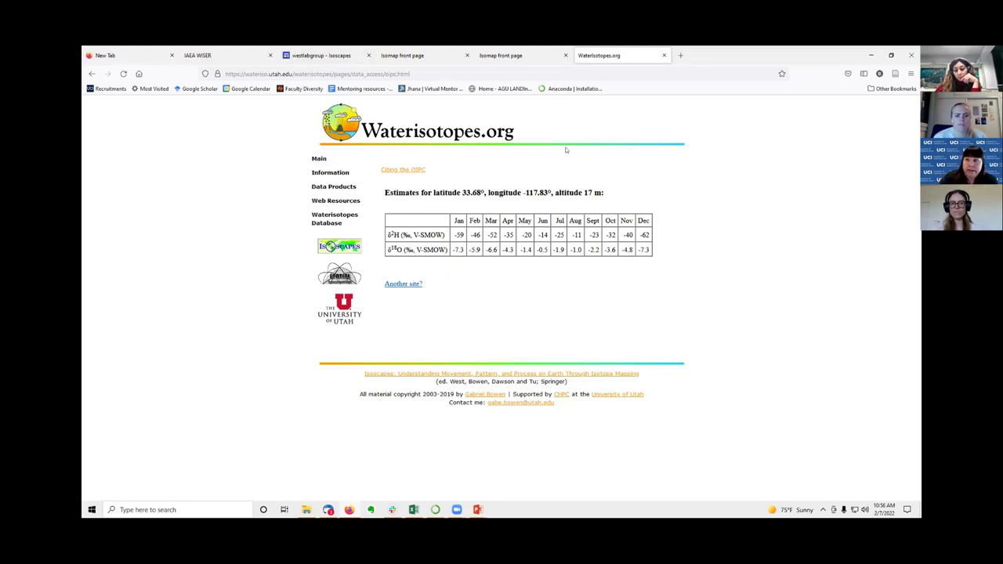
Step: Return to the PowerPoint slide show and step through the GNIP slide to the Water Isotope Database slide
{"action": "mouse_move", "coordinate": [477, 510]}
{"action": "left_click", "coordinate": [513, 475]}
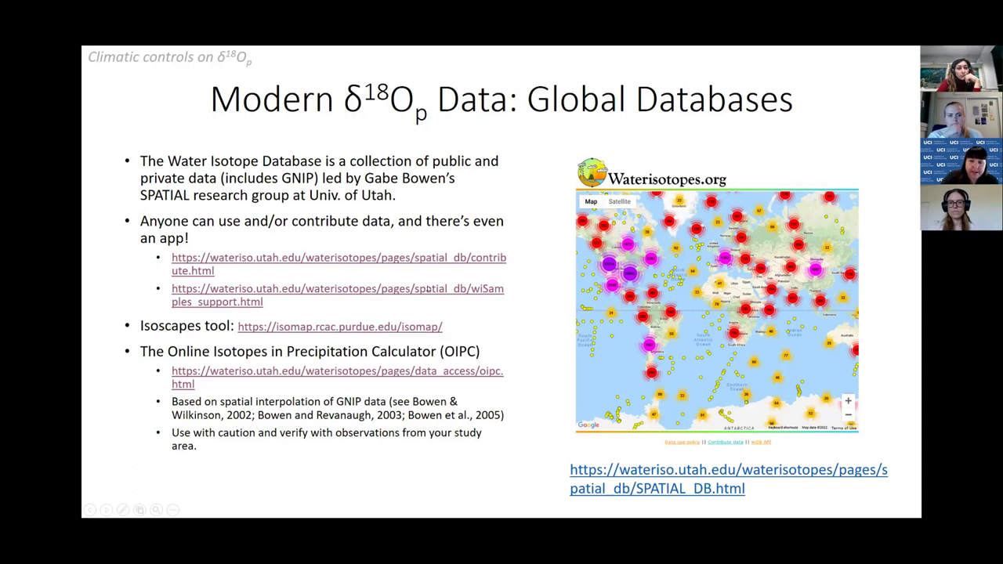
{"action": "key", "text": "Right"}
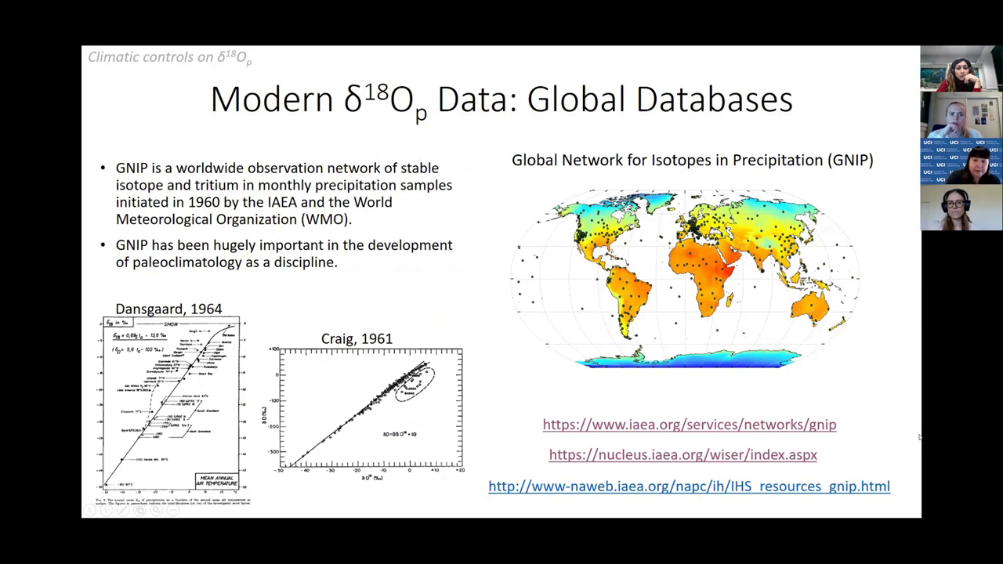
{"action": "key", "text": "Right"}
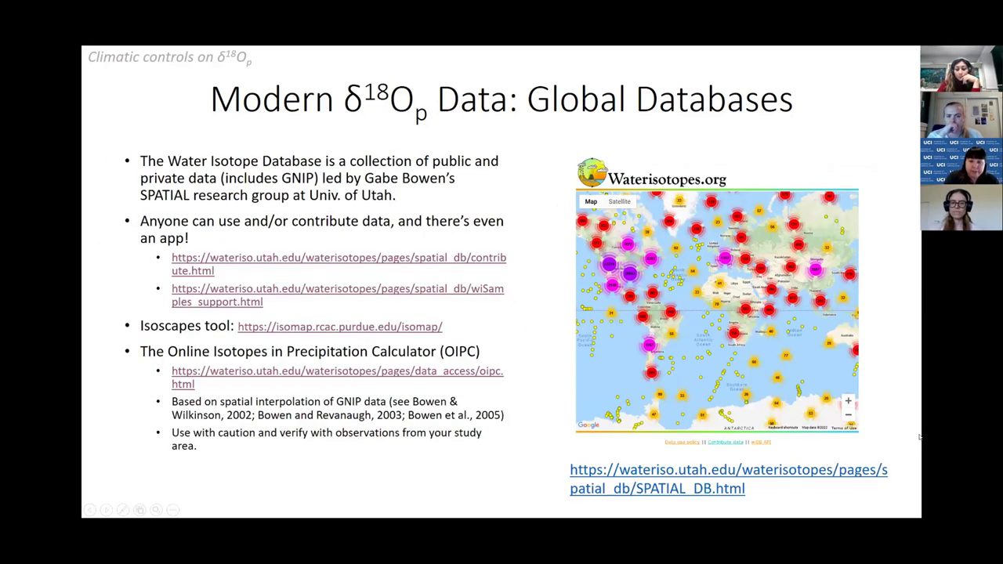